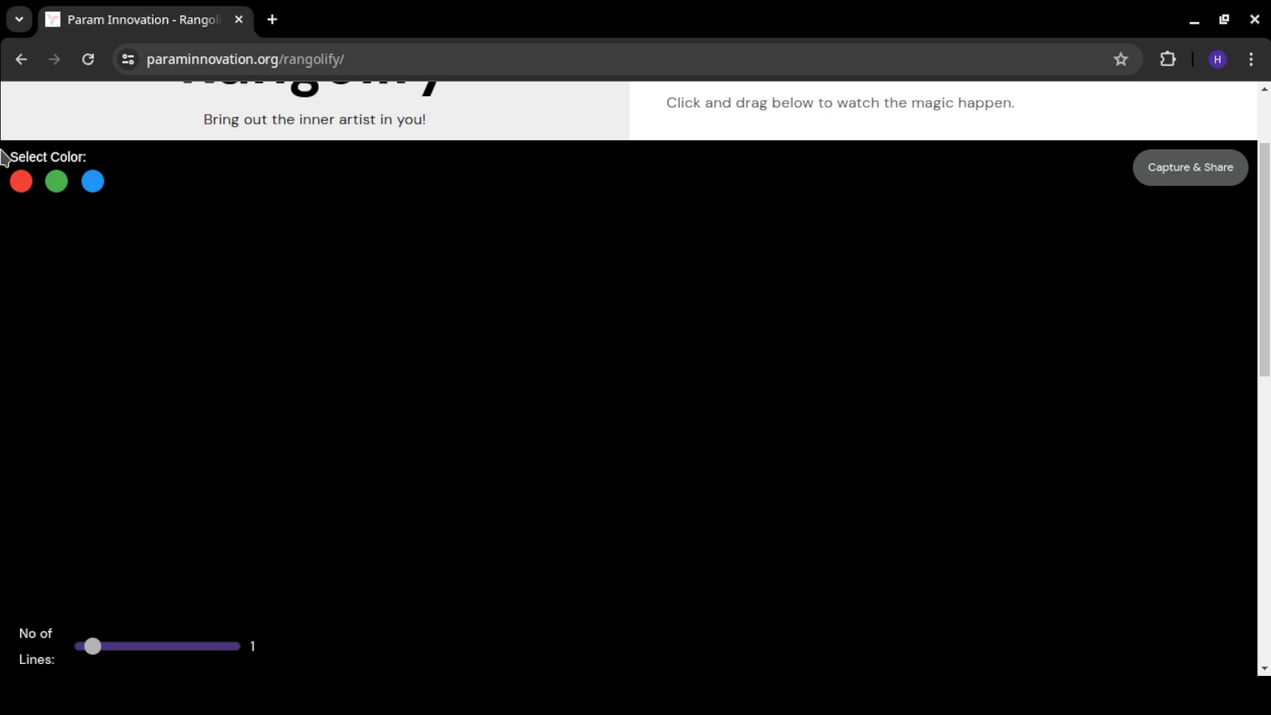
Choose red and draw several freehand symmetric patterns on the Rangolify canvas in Clear on click mode.
click(27, 185)
mouse_move(616, 382)
mouse_down()
mouse_move(734, 250)
mouse_move(733, 322)
mouse_move(797, 360)
mouse_move(691, 307)
mouse_move(566, 391)
mouse_move(621, 391)
mouse_up()
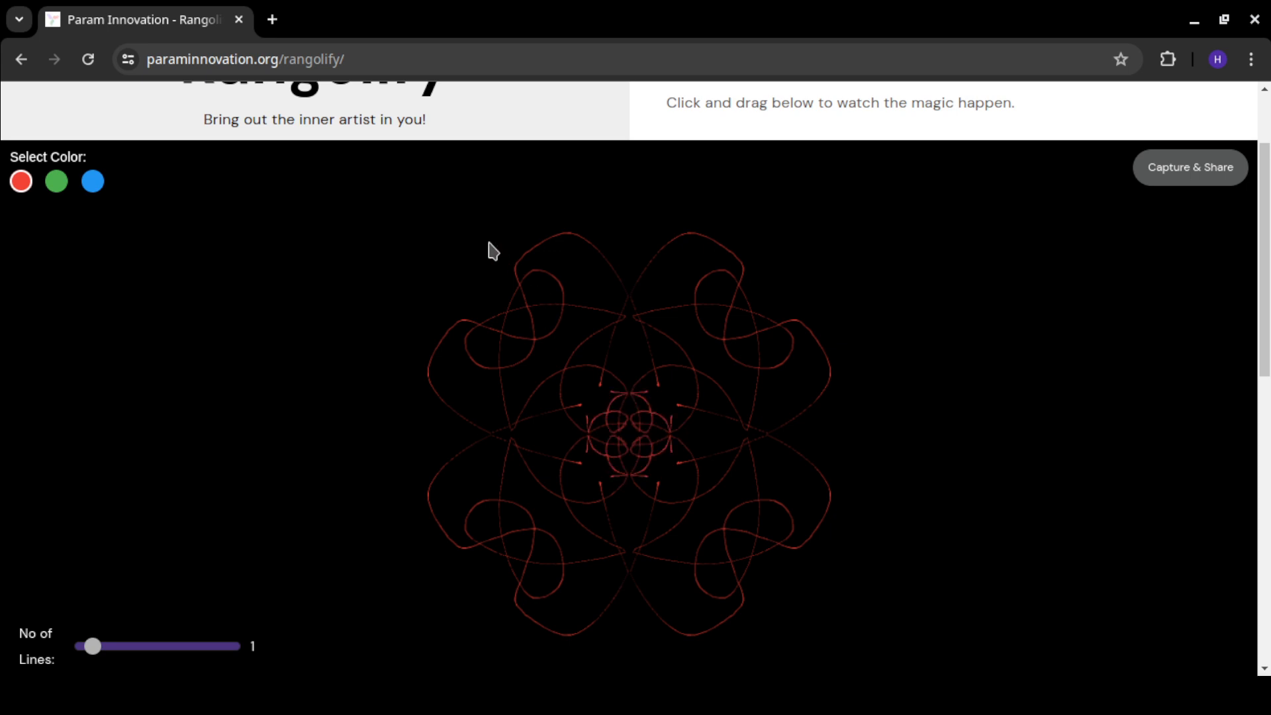
mouse_move(490, 245)
mouse_down()
mouse_move(411, 334)
mouse_move(456, 436)
mouse_move(541, 357)
mouse_move(604, 325)
mouse_move(709, 414)
mouse_move(757, 312)
mouse_move(903, 336)
mouse_up()
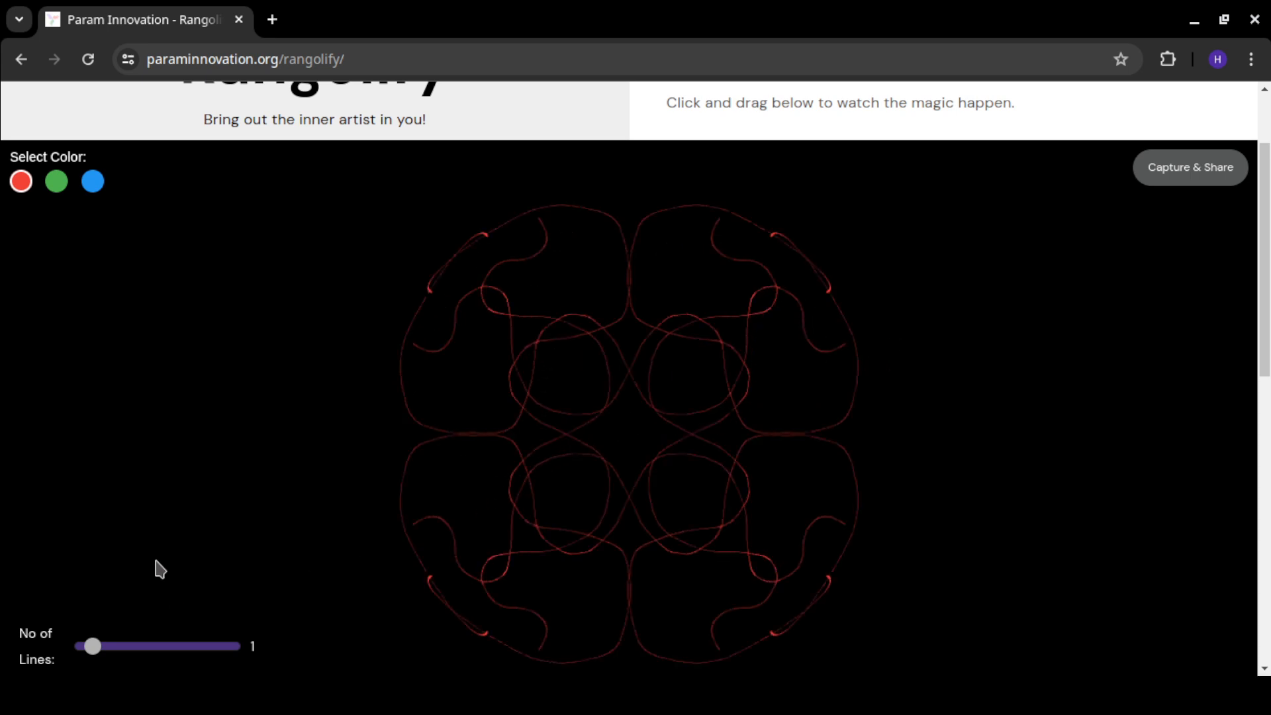
scroll(163, 543, down, 2)
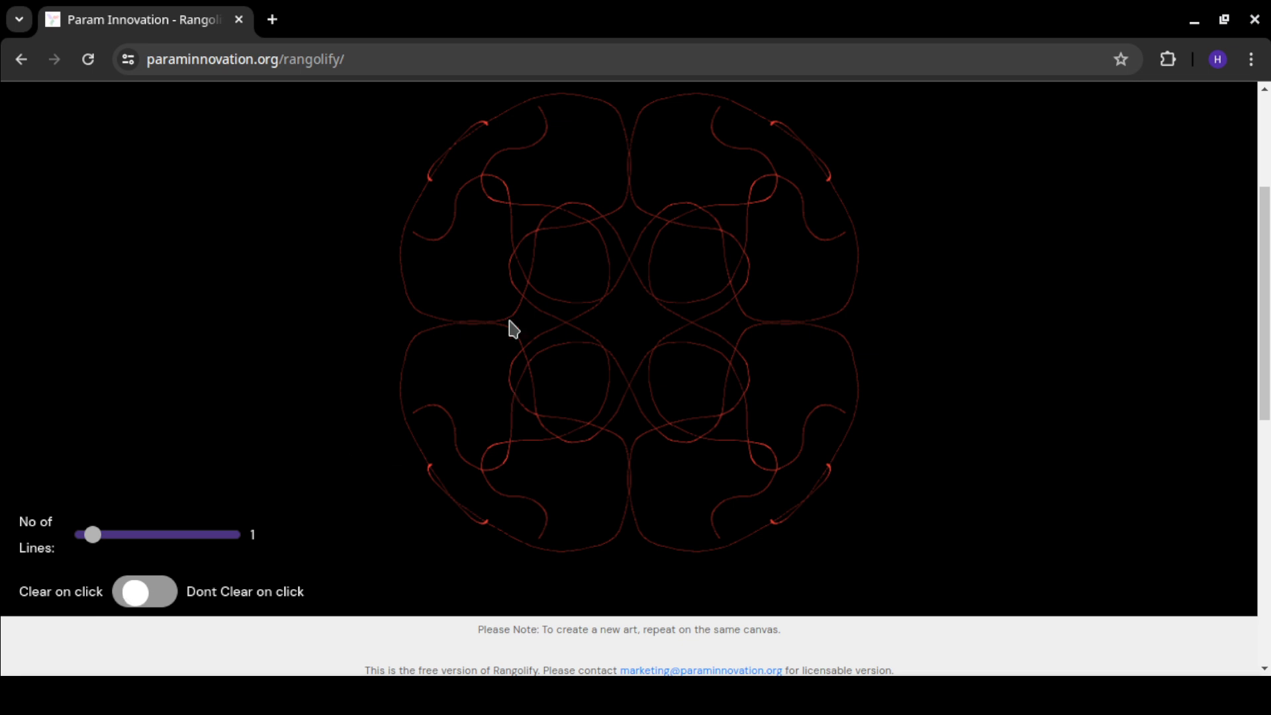
mouse_move(372, 352)
mouse_down()
mouse_move(374, 363)
mouse_move(519, 227)
mouse_move(563, 292)
mouse_move(605, 264)
mouse_up()
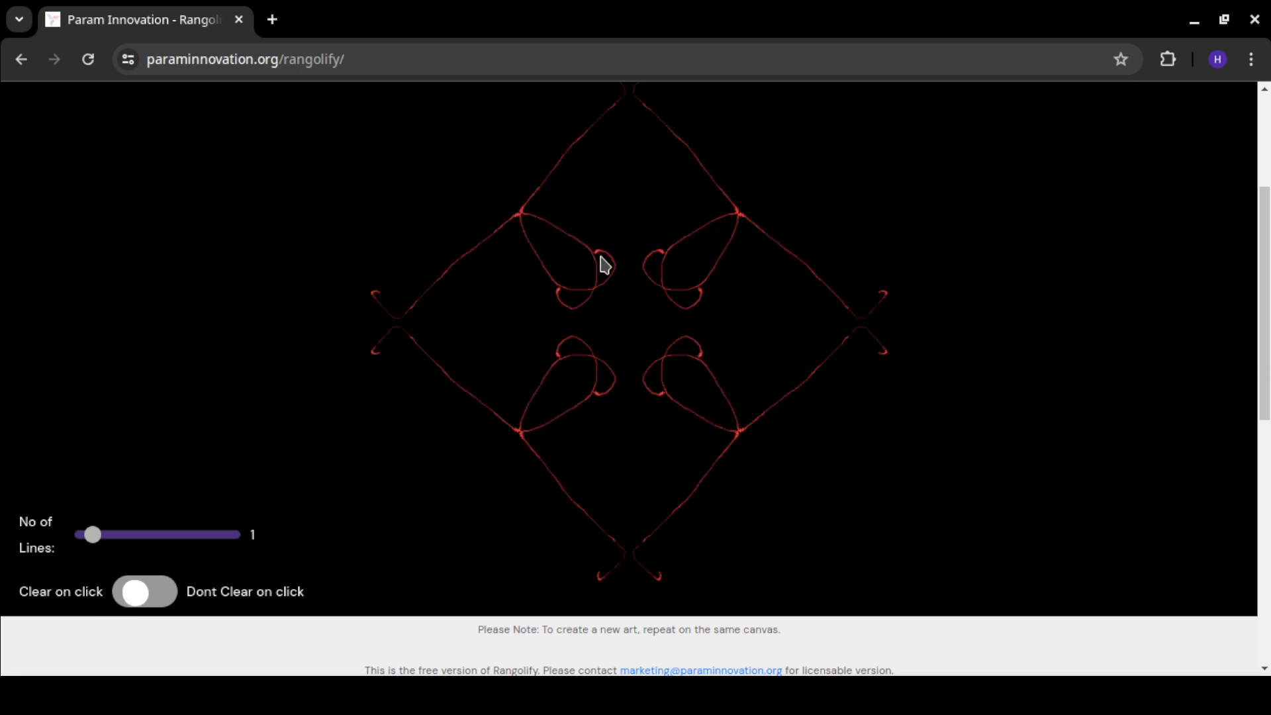
Switch the canvas to Dont Clear on click and add a small looped stroke inside the existing red pattern.
click(129, 593)
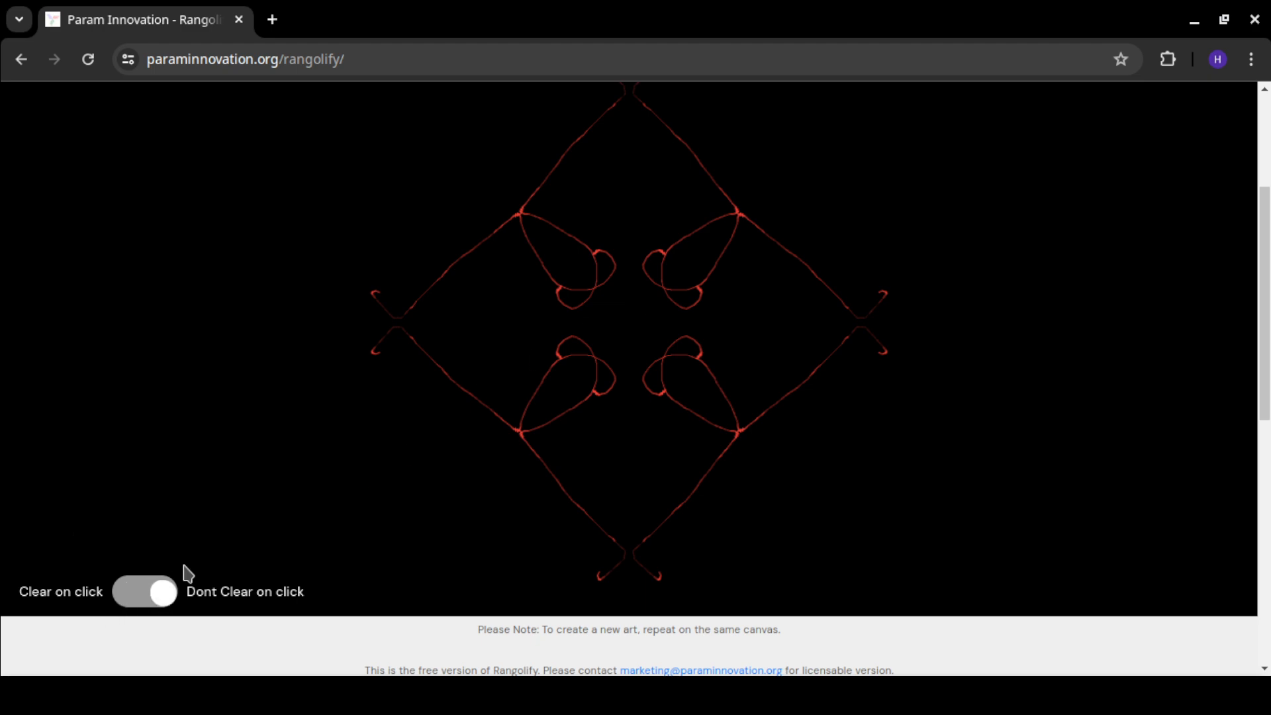
mouse_move(459, 273)
mouse_down()
mouse_move(490, 331)
mouse_move(501, 297)
mouse_up()
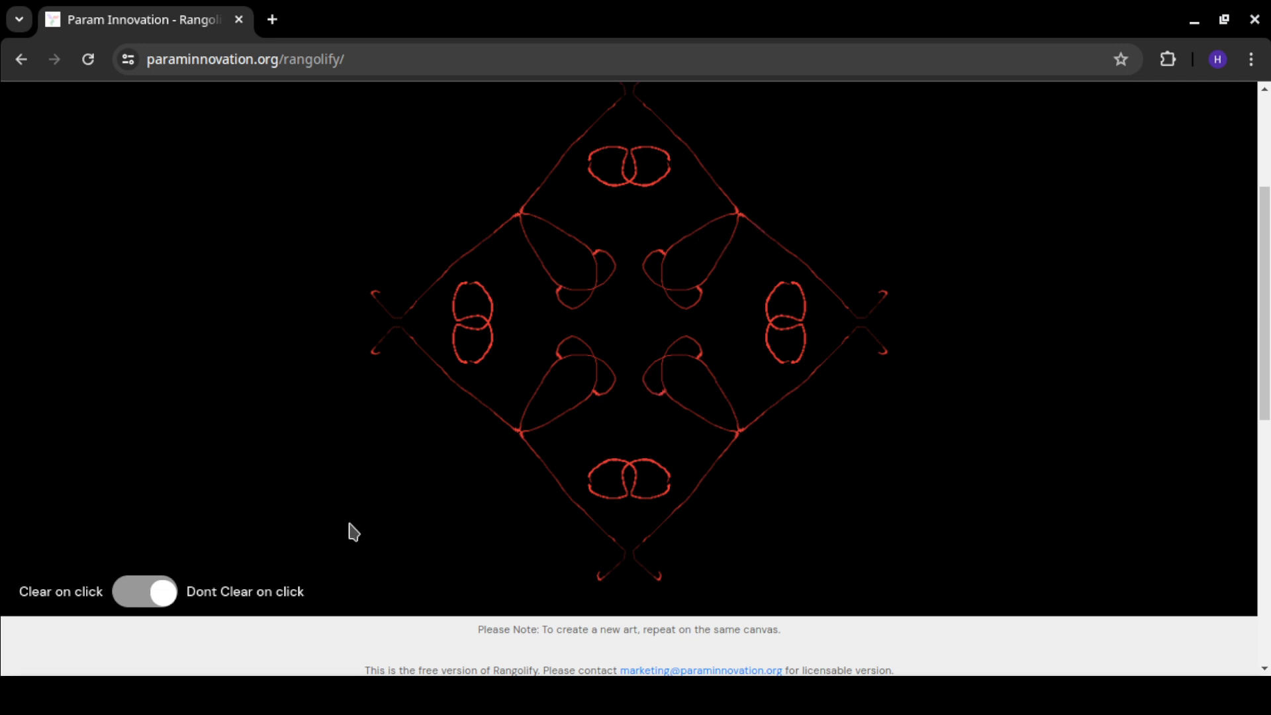
Restore Clear on click with the number of lines at 1 and draw fresh red symmetric curves.
click(146, 604)
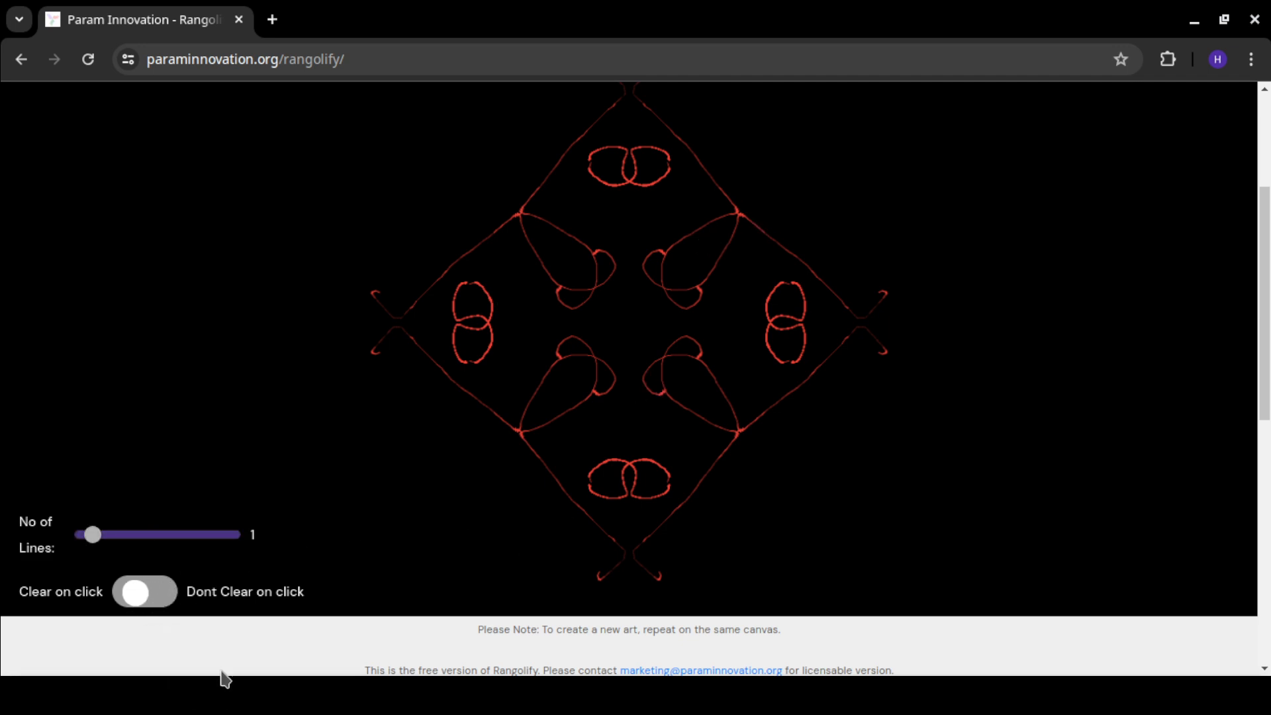
click(122, 535)
click(83, 535)
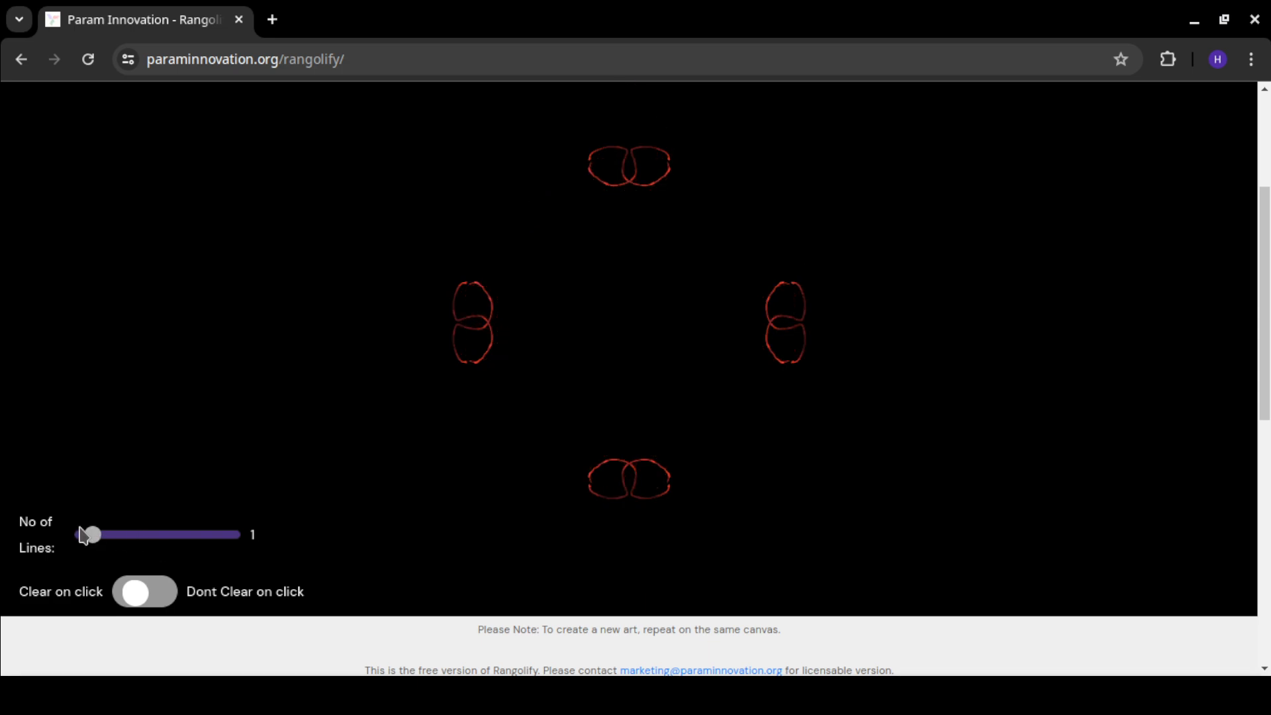
scroll(259, 408, up, 2)
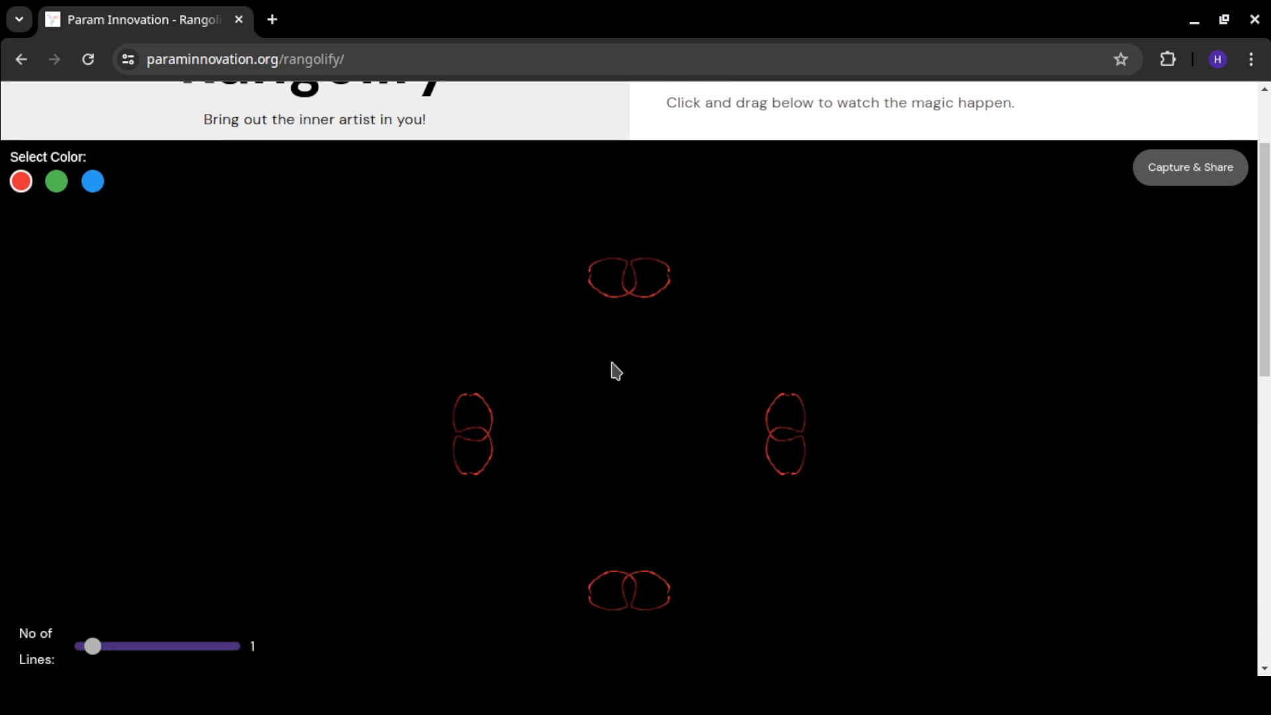
mouse_move(733, 265)
mouse_down()
mouse_move(718, 250)
mouse_move(698, 276)
mouse_move(714, 309)
mouse_up()
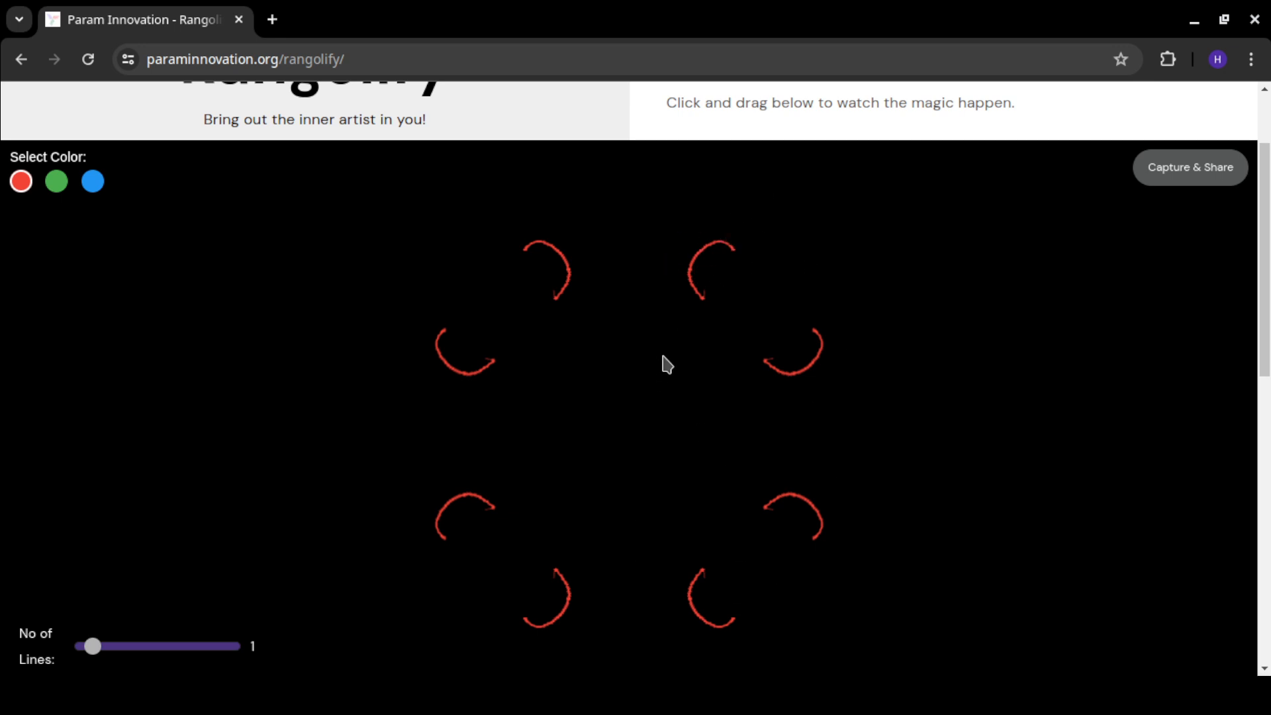
mouse_move(689, 361)
mouse_down()
mouse_move(798, 259)
mouse_move(752, 352)
mouse_move(691, 296)
mouse_move(725, 311)
mouse_move(831, 311)
mouse_move(687, 363)
mouse_move(686, 400)
mouse_move(647, 358)
mouse_up()
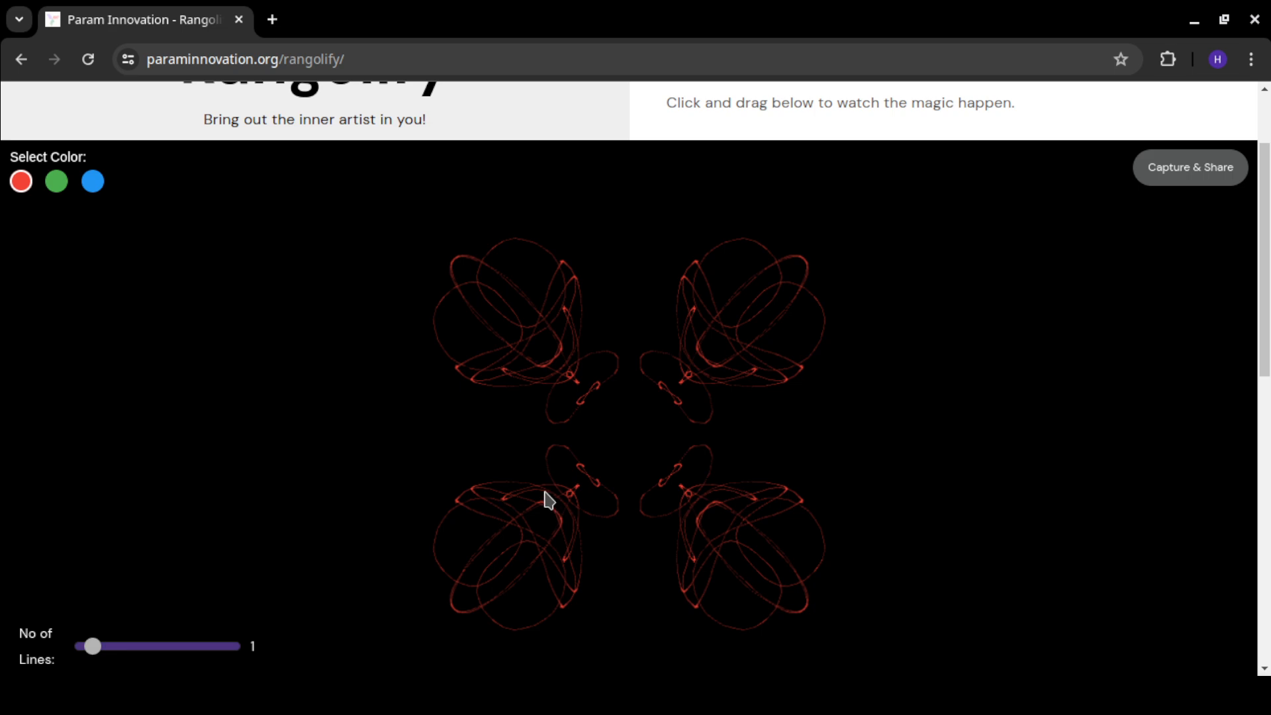
Switch to GIMP and set the painting symmetry to Mirror for the blank 1000x1000 image.
click(296, 702)
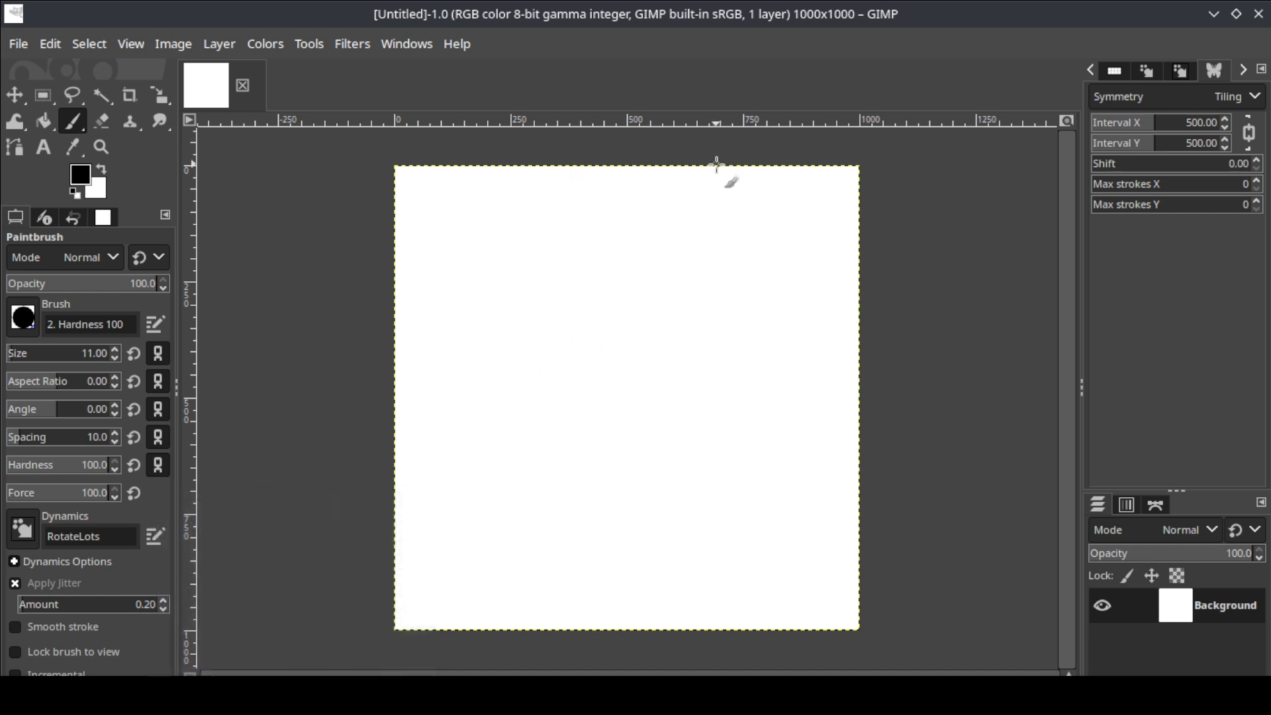
click(1181, 71)
click(1222, 68)
click(1185, 101)
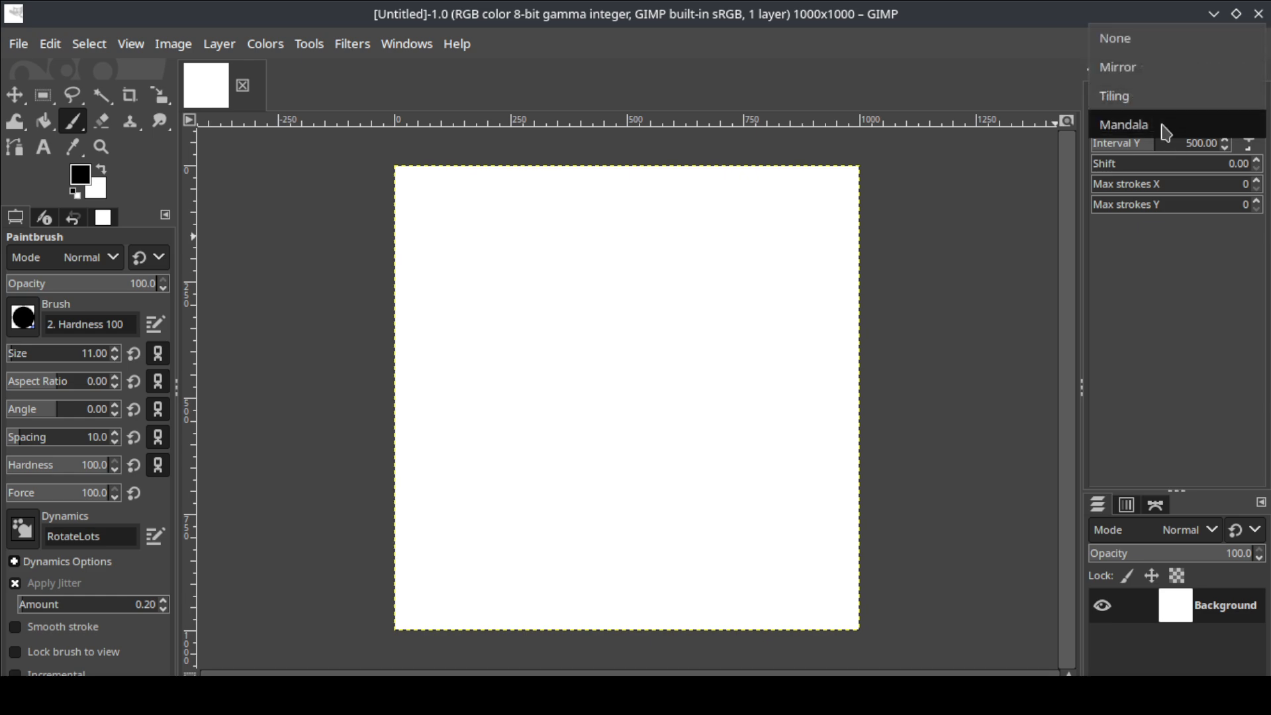
click(1143, 72)
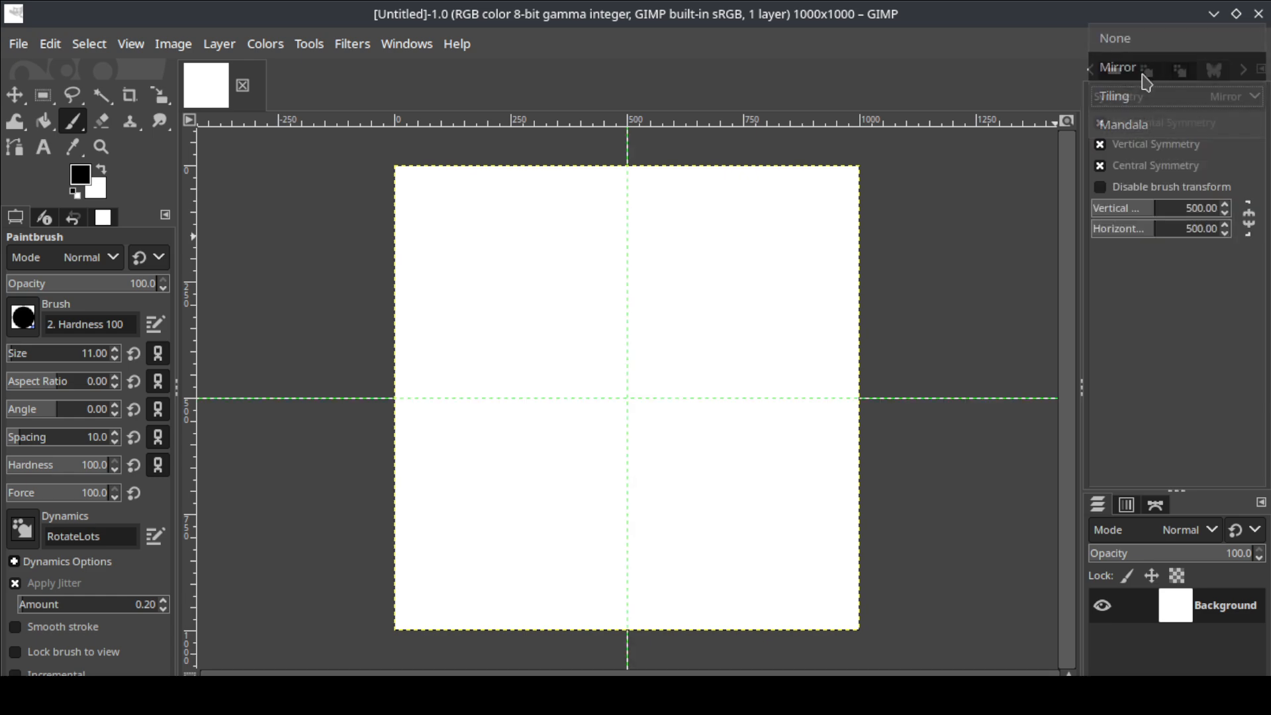
Limit mirroring to Horizontal Symmetry and paint a wavy black test stroke above the horizontal axis.
click(1104, 144)
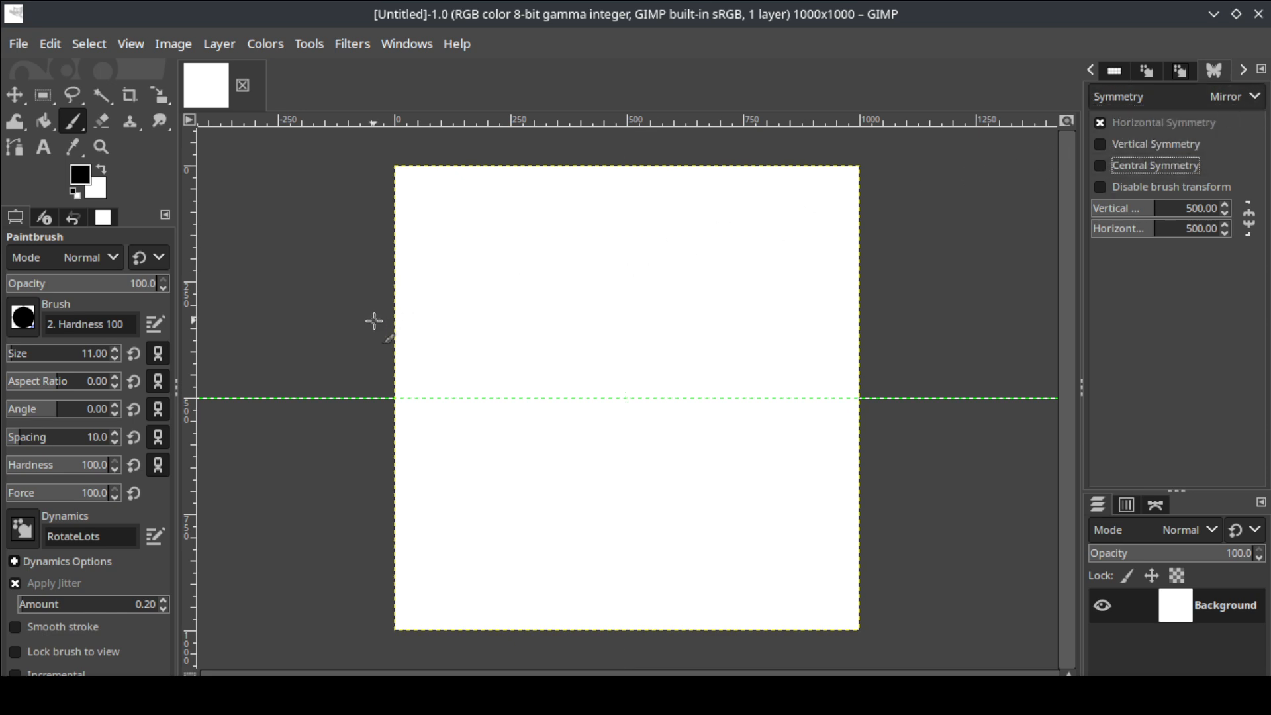
mouse_move(483, 385)
mouse_down()
mouse_move(514, 338)
mouse_move(567, 345)
mouse_move(595, 368)
mouse_move(641, 329)
mouse_move(700, 356)
mouse_move(757, 338)
mouse_move(715, 279)
mouse_move(643, 276)
mouse_move(663, 234)
mouse_move(771, 288)
mouse_move(783, 375)
mouse_up()
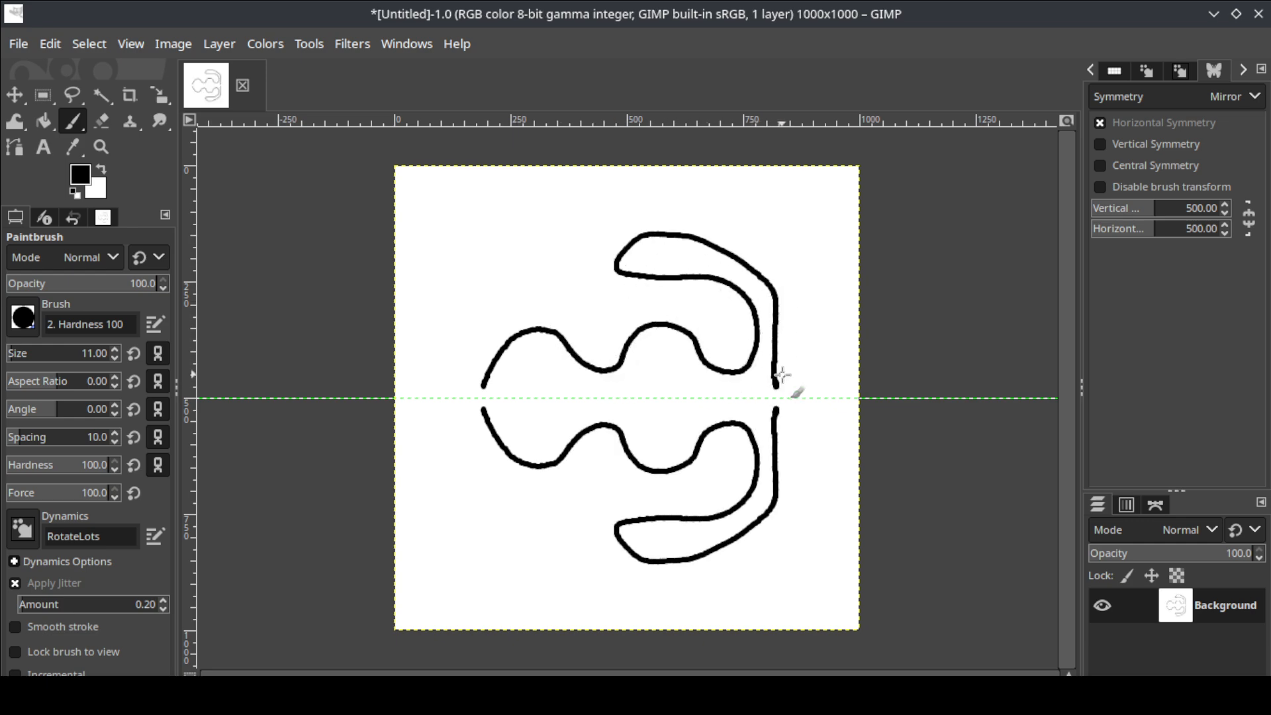
Change mirroring to Vertical Symmetry only, undo the wavy stroke, and try a test stroke beside the vertical axis.
click(1133, 147)
click(1119, 122)
key(ctrl+z)
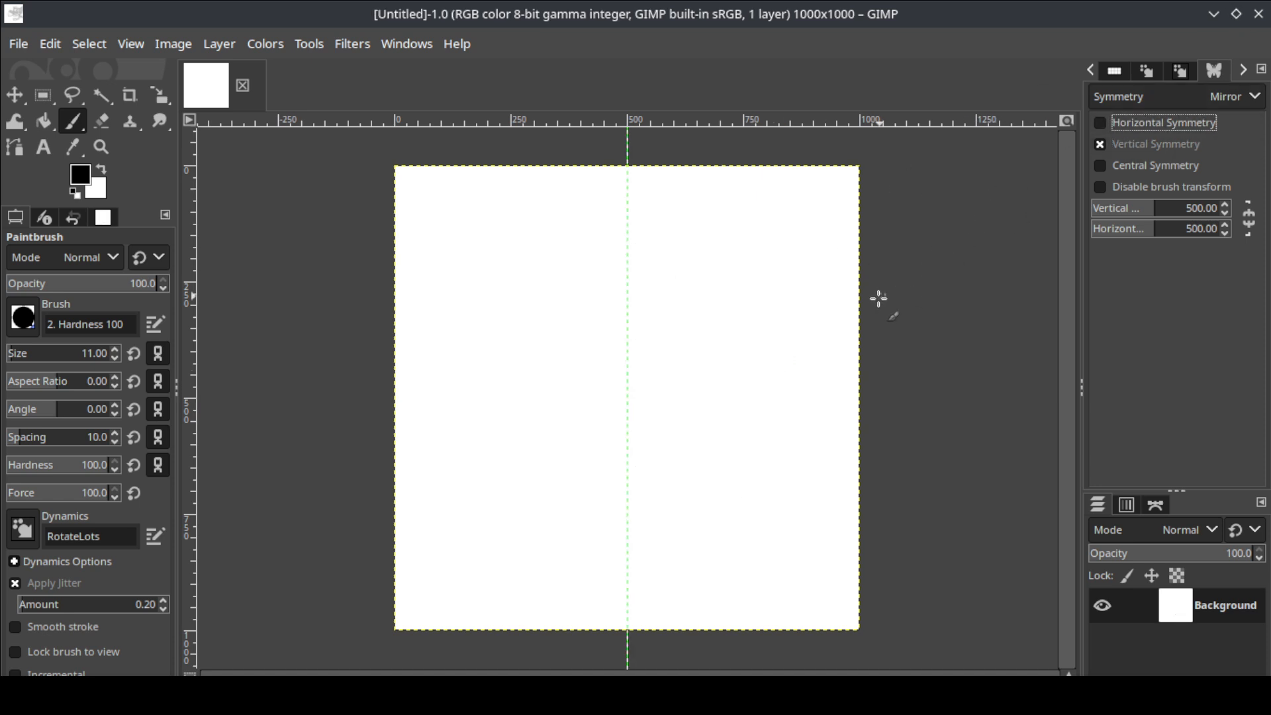
drag(667, 264, 693, 494)
key(ctrl+z)
Restrict mirroring to Central Symmetry, paint a looping test stroke across the upper half of the canvas, and undo it.
click(1105, 145)
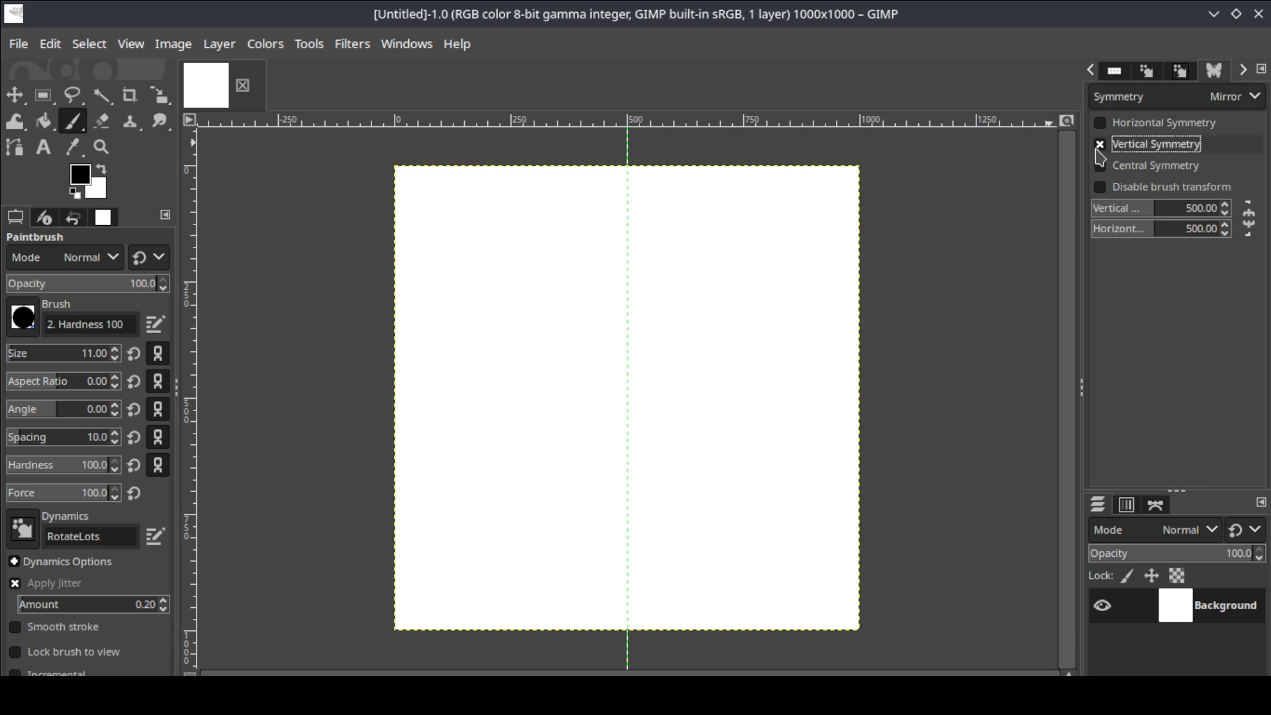
click(1119, 166)
mouse_move(664, 334)
mouse_down()
mouse_move(704, 241)
mouse_move(730, 306)
mouse_move(781, 334)
mouse_move(655, 266)
mouse_move(512, 294)
mouse_move(542, 329)
mouse_up()
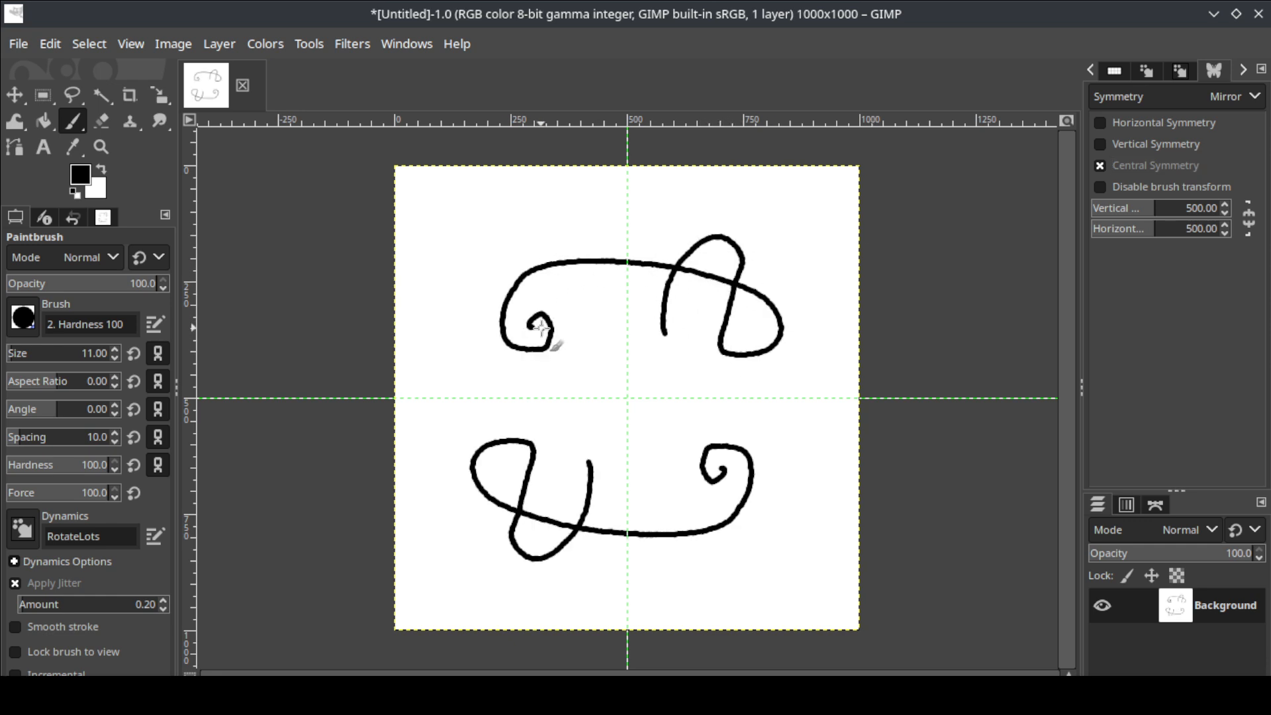
key(ctrl+z)
Enable horizontal, vertical and central symmetry together, paint a test stroke across the canvas, and undo it.
click(1100, 145)
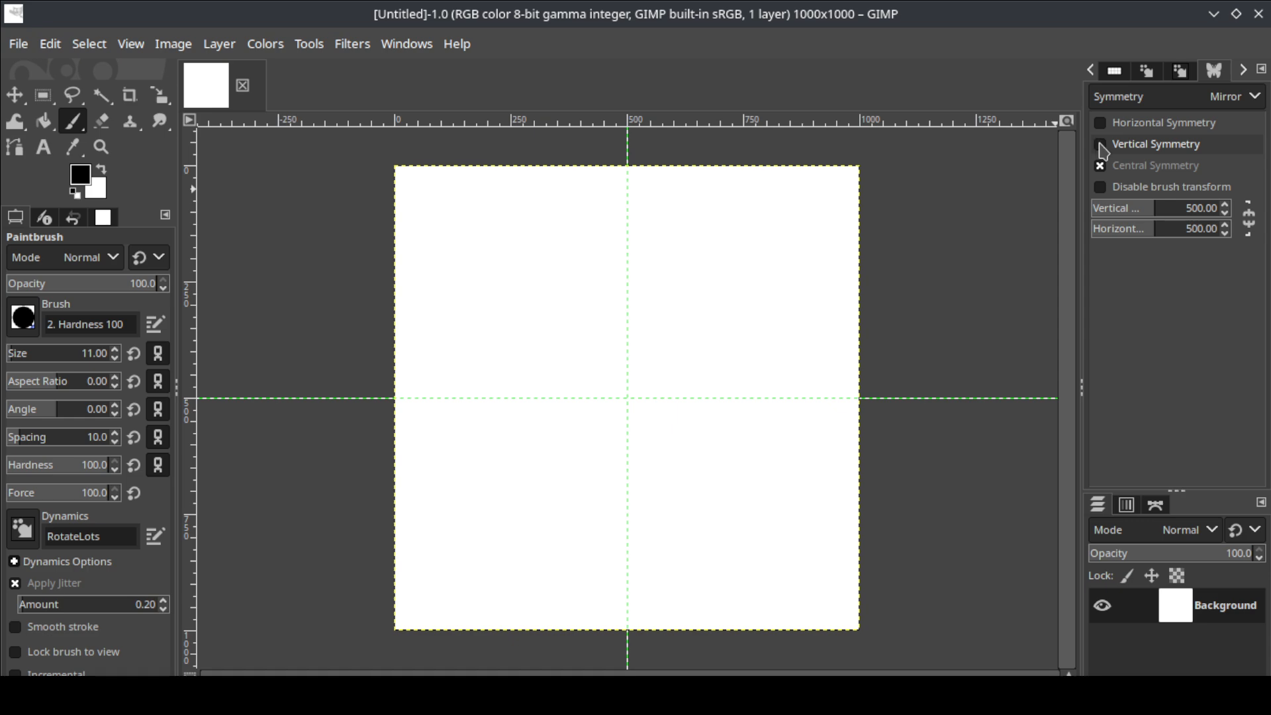
click(1101, 122)
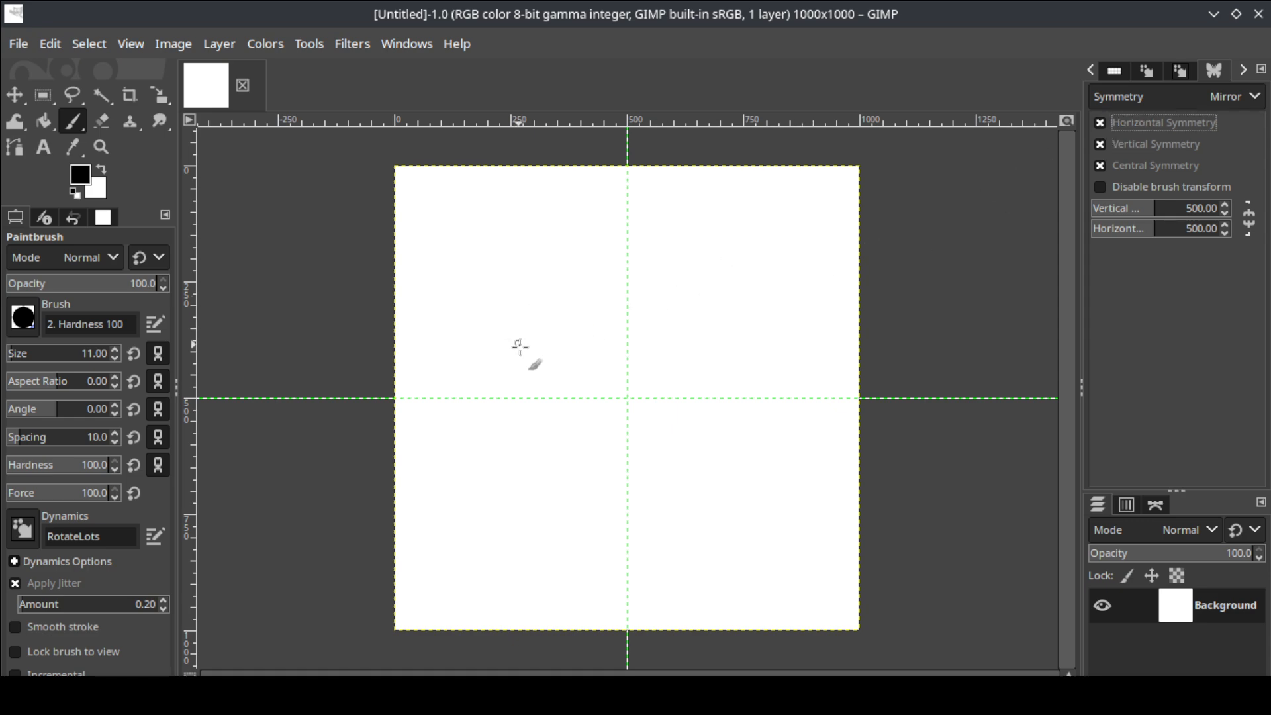
mouse_move(519, 345)
mouse_down()
mouse_move(601, 272)
mouse_move(686, 380)
mouse_move(692, 255)
mouse_move(552, 236)
mouse_move(514, 354)
mouse_move(772, 402)
mouse_move(816, 340)
mouse_move(788, 430)
mouse_up()
key(ctrl+z)
Disable all three mirror symmetries and change the symmetry type to Mandala.
click(1149, 126)
click(1154, 145)
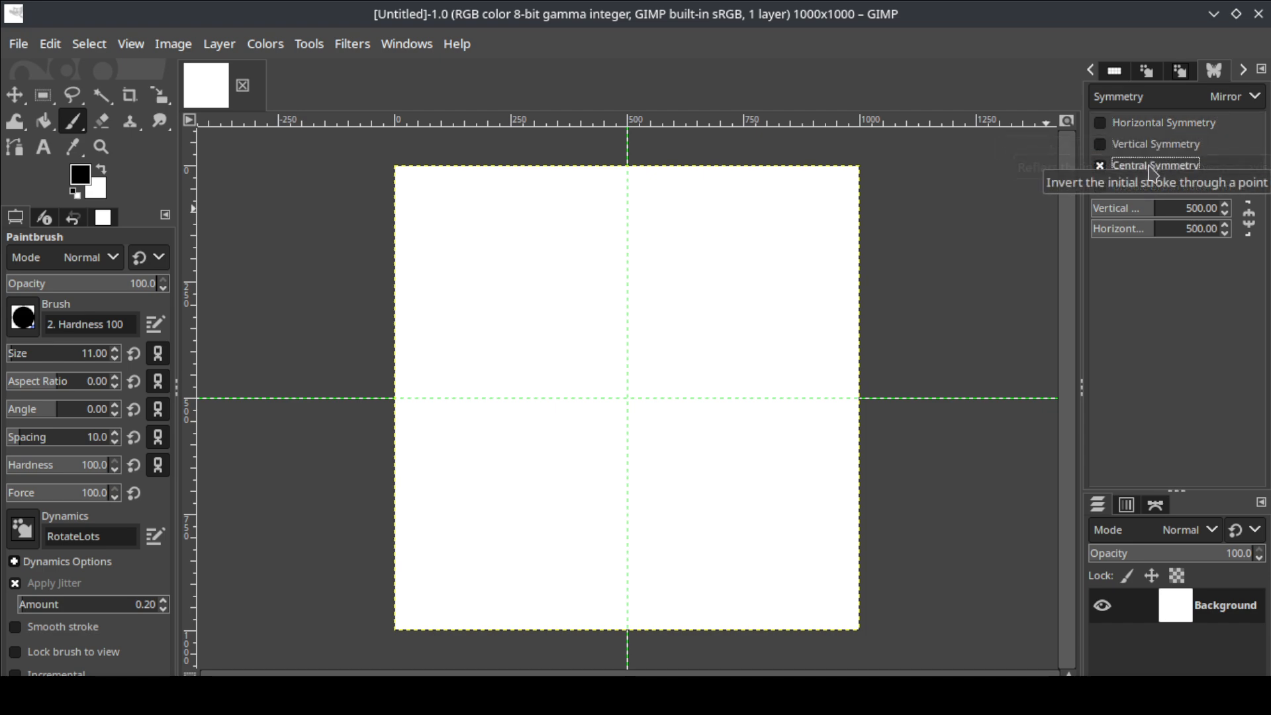
click(1156, 165)
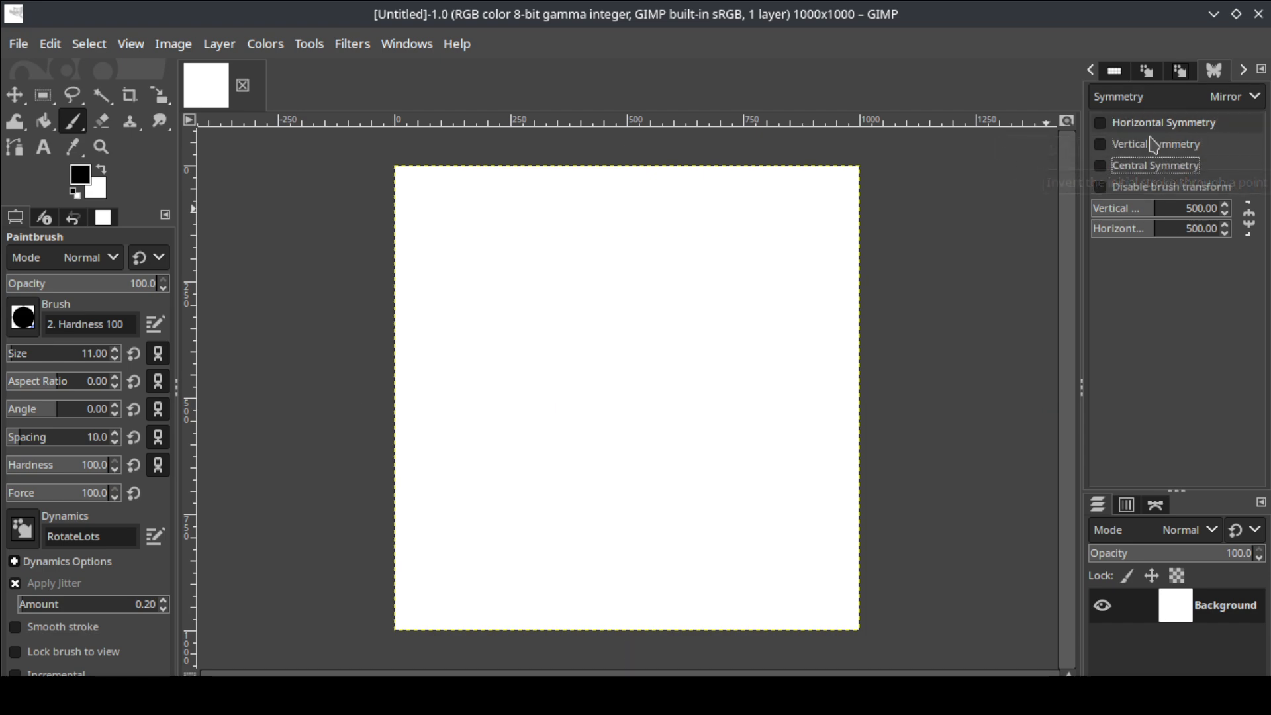
click(1224, 102)
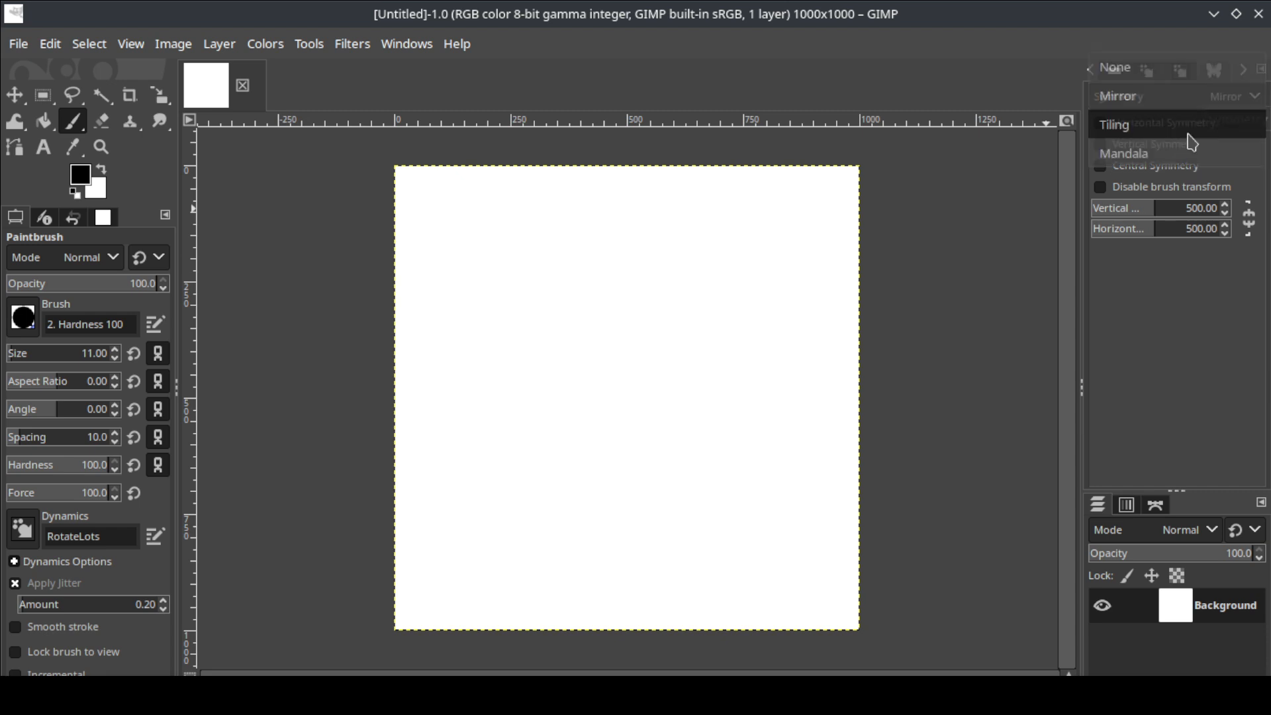
click(1157, 156)
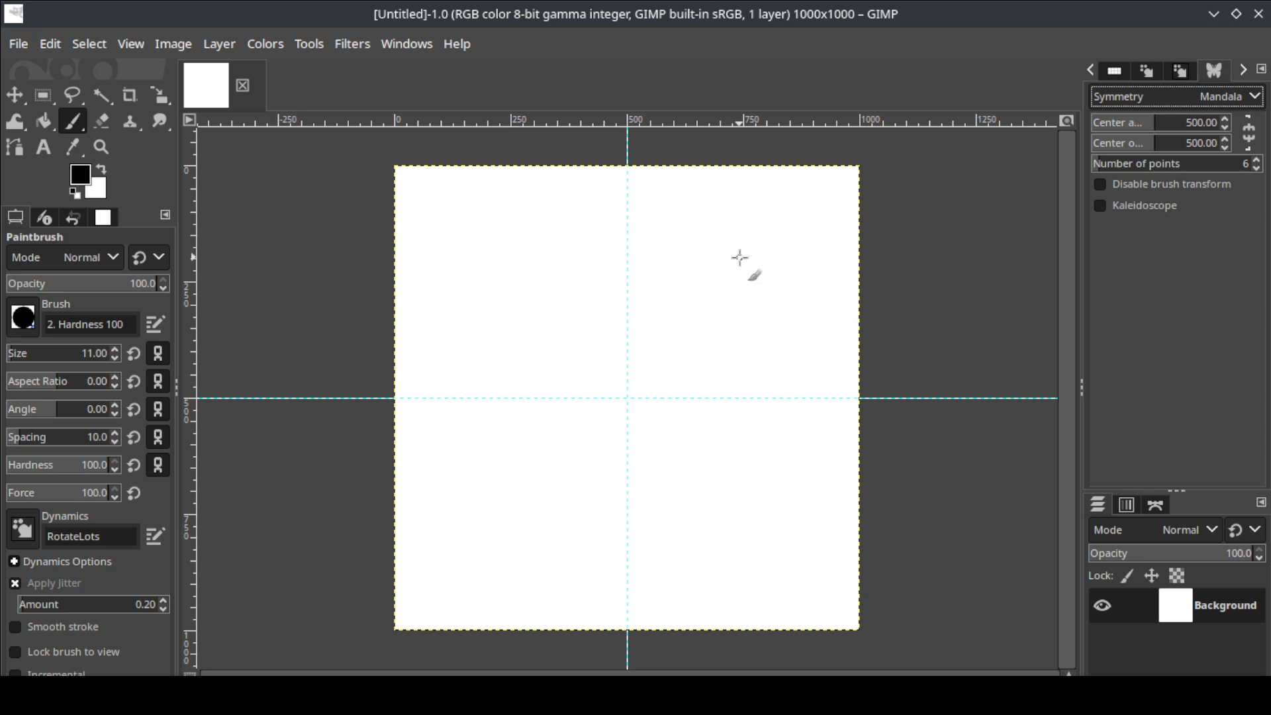
Try a short curved stroke with six-point mandala symmetry, undo it, and set the number of points to 8.
mouse_move(707, 253)
mouse_down()
mouse_move(653, 259)
mouse_move(653, 290)
mouse_up()
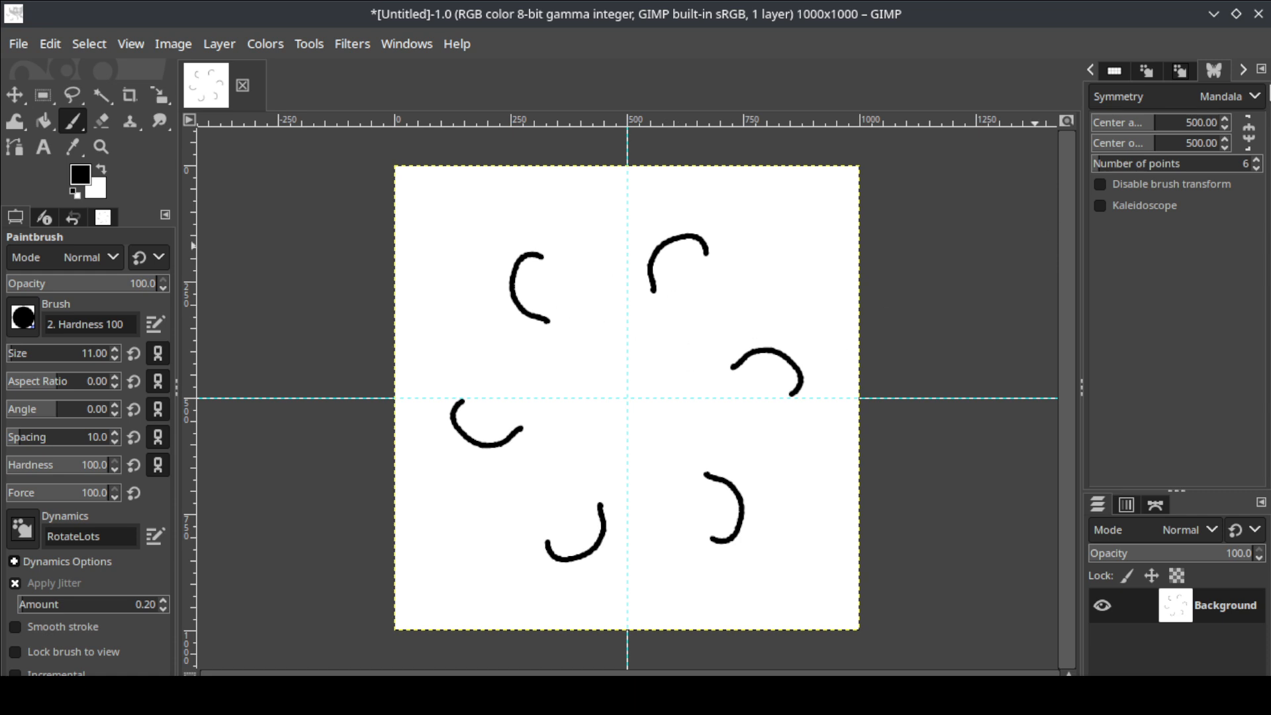
key(Return)
key(ctrl+z)
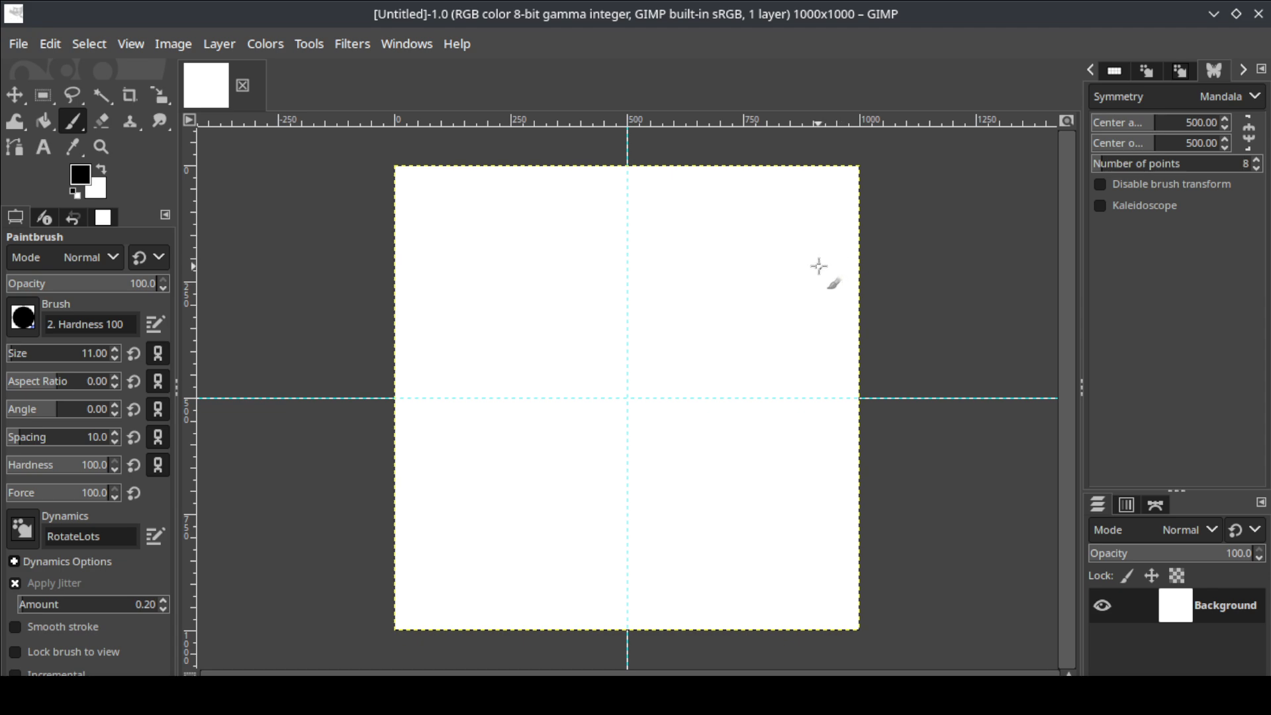
Paint a trial eight-point mandala with hooked curves, a dense central swirl and outer petal loops, and undo its strokes.
mouse_move(655, 282)
mouse_down()
mouse_move(647, 250)
mouse_move(671, 234)
mouse_move(694, 249)
mouse_up()
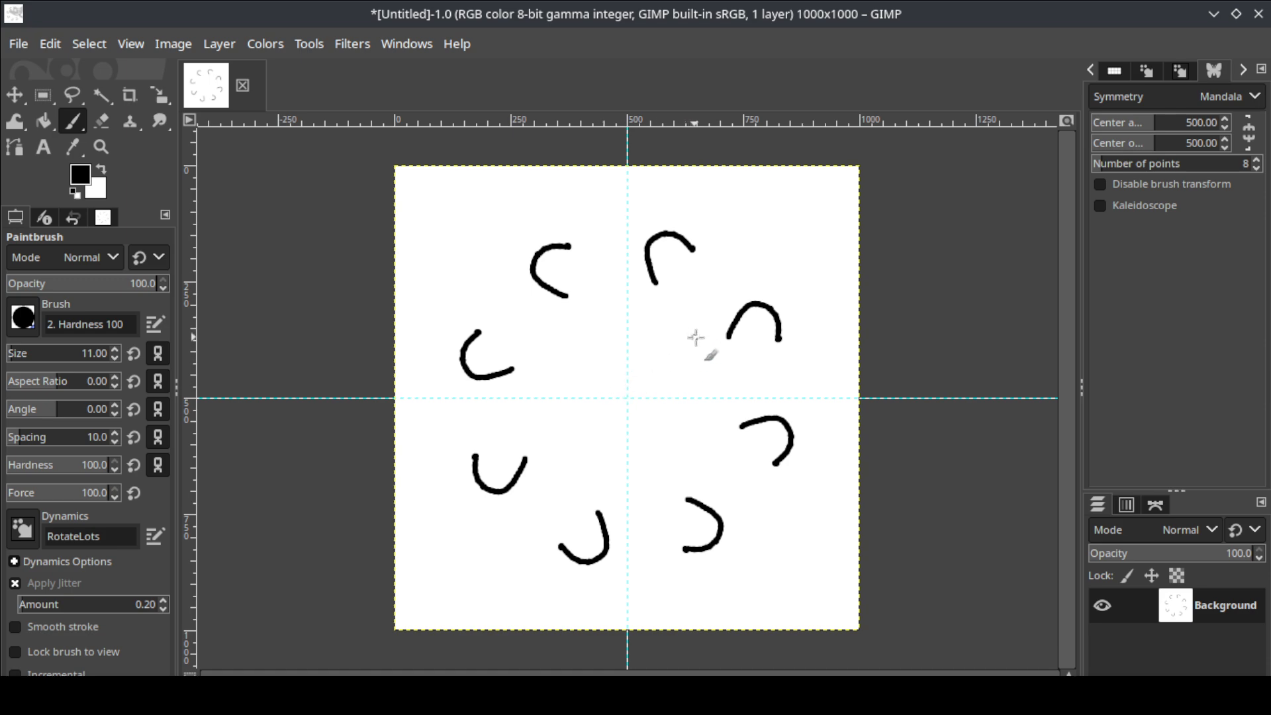
drag(634, 349, 646, 382)
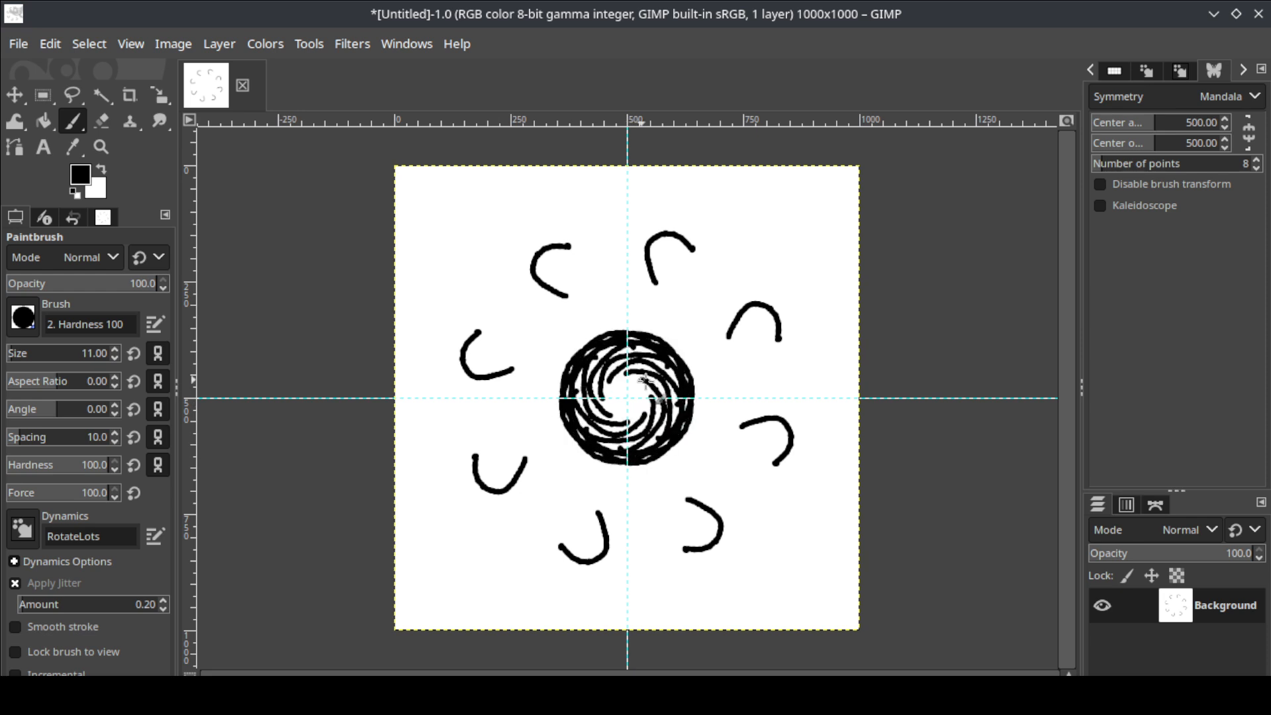
mouse_move(596, 292)
mouse_down()
mouse_move(669, 318)
mouse_move(708, 388)
mouse_move(744, 415)
mouse_move(788, 356)
mouse_move(788, 271)
mouse_move(820, 248)
mouse_move(806, 339)
mouse_up()
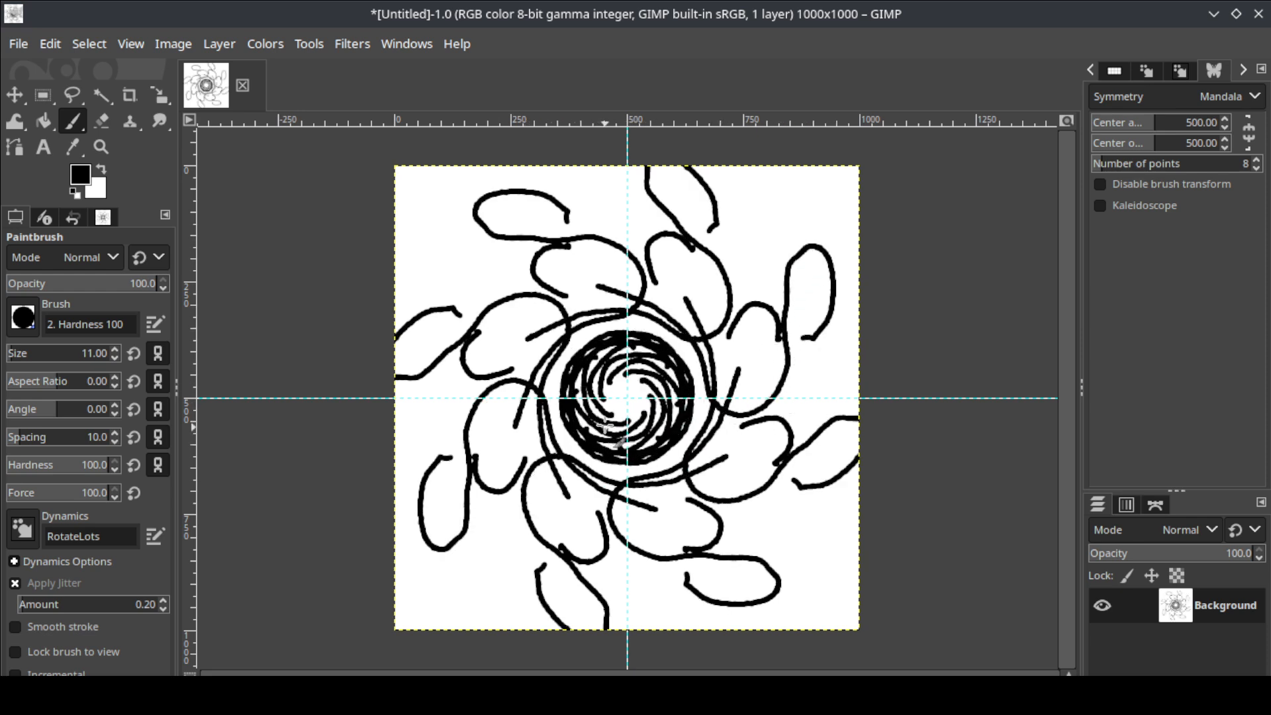
key(ctrl+z)
key(ctrl+z)
key(ctrl+z)
Paint an eight-point mandala of curved arms swirling from the canvas centre out to a large circular rim.
click(615, 266)
mouse_move(614, 265)
mouse_down()
mouse_move(582, 363)
mouse_move(636, 391)
mouse_move(550, 311)
mouse_move(645, 211)
mouse_move(763, 312)
mouse_up()
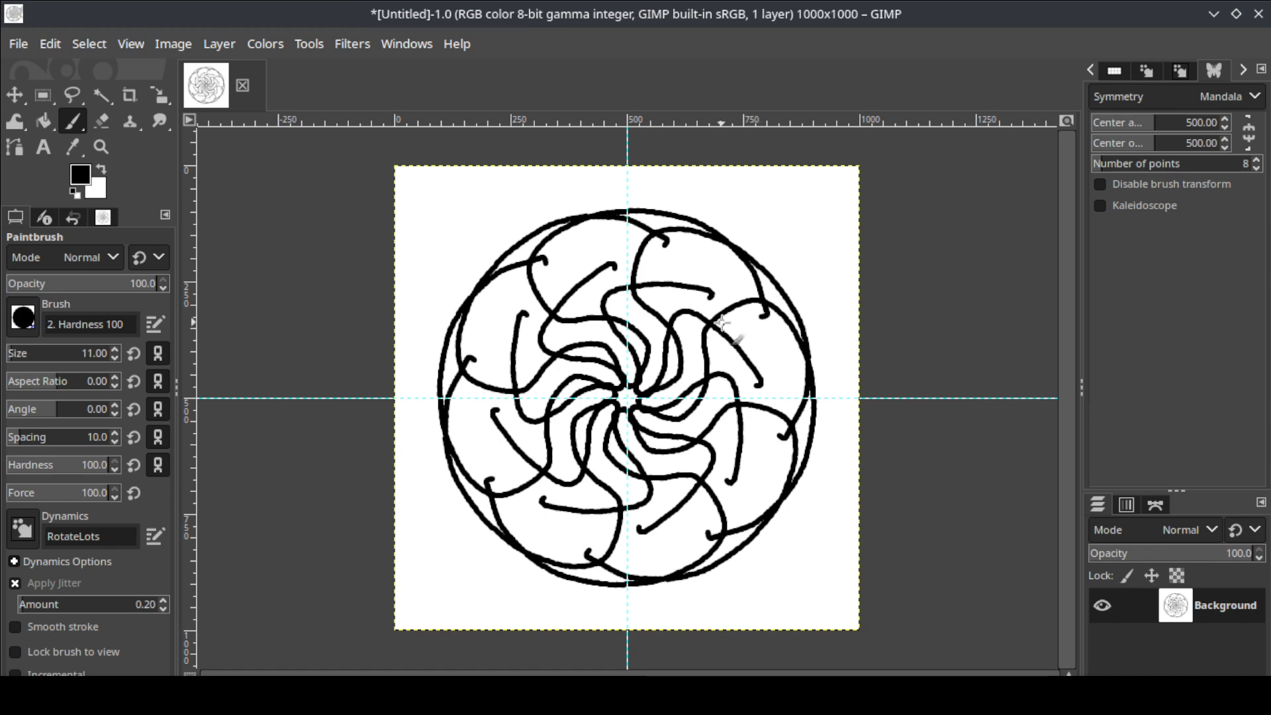
Change the symmetry to Tiling and paint a small circle near the canvas's upper-right corner.
click(1220, 96)
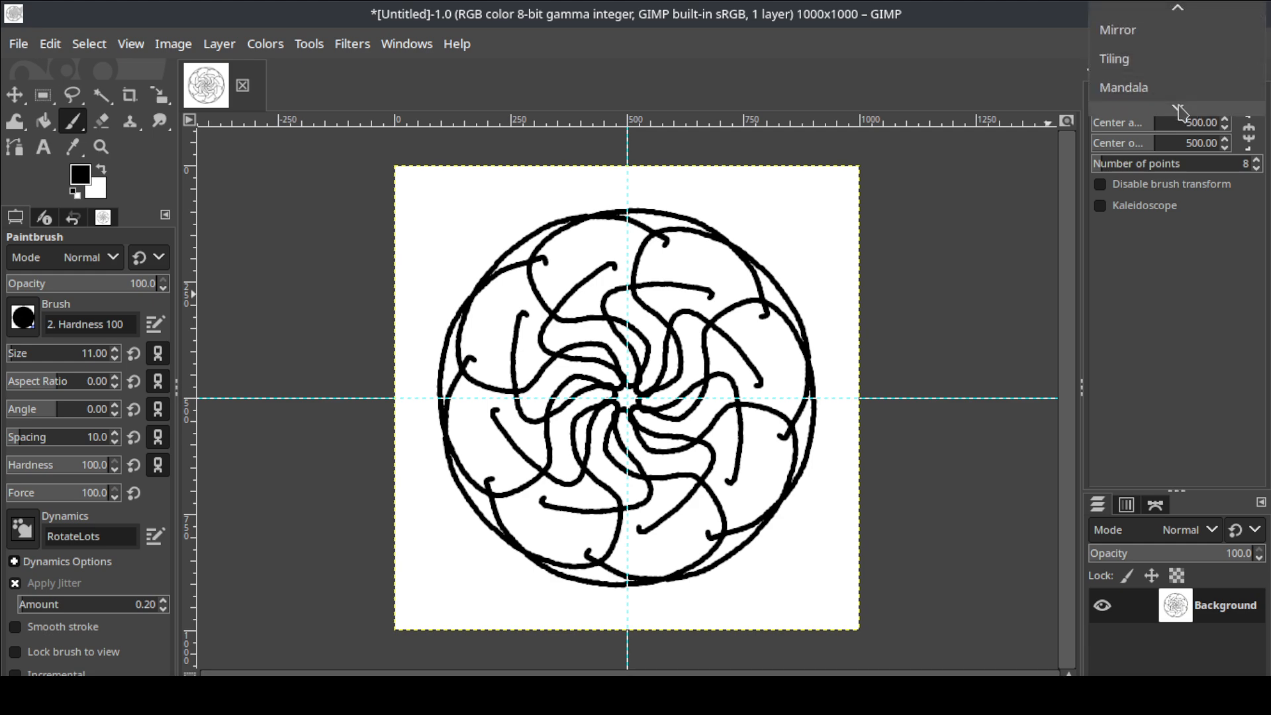
click(1173, 63)
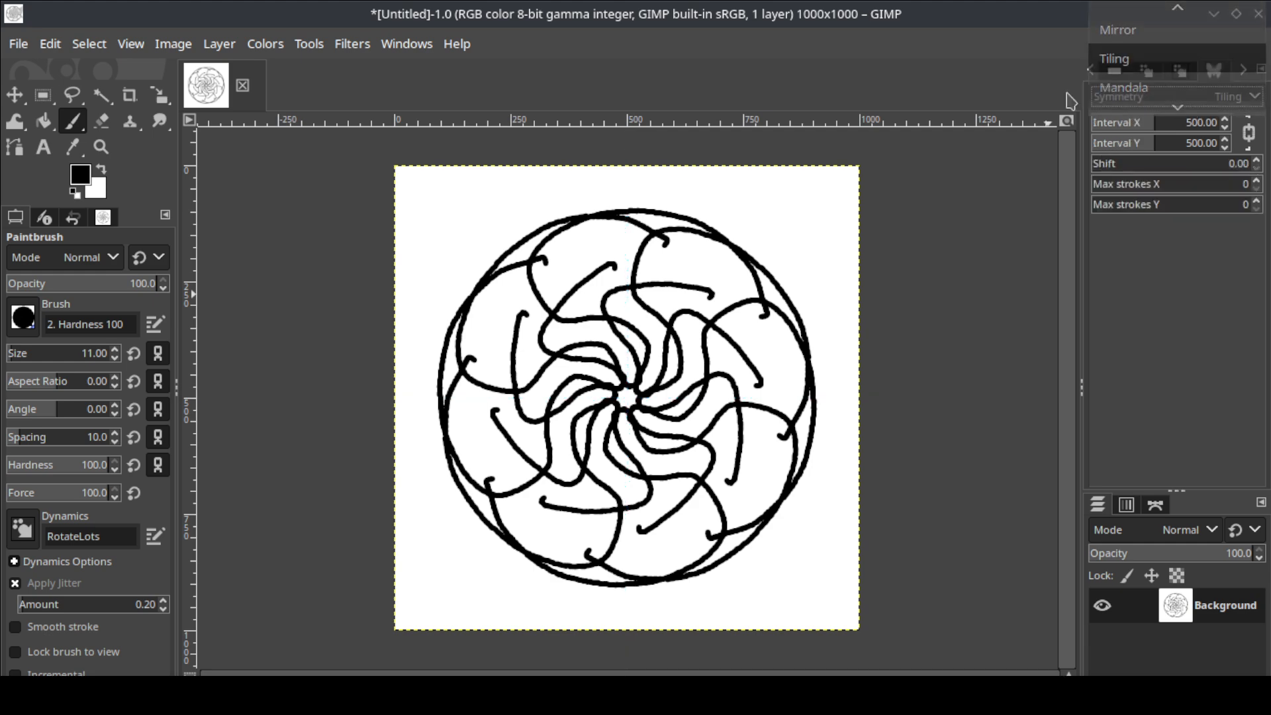
mouse_move(805, 193)
mouse_down()
mouse_move(784, 212)
mouse_move(794, 232)
mouse_move(820, 218)
mouse_move(807, 196)
mouse_move(825, 211)
mouse_move(820, 233)
mouse_up()
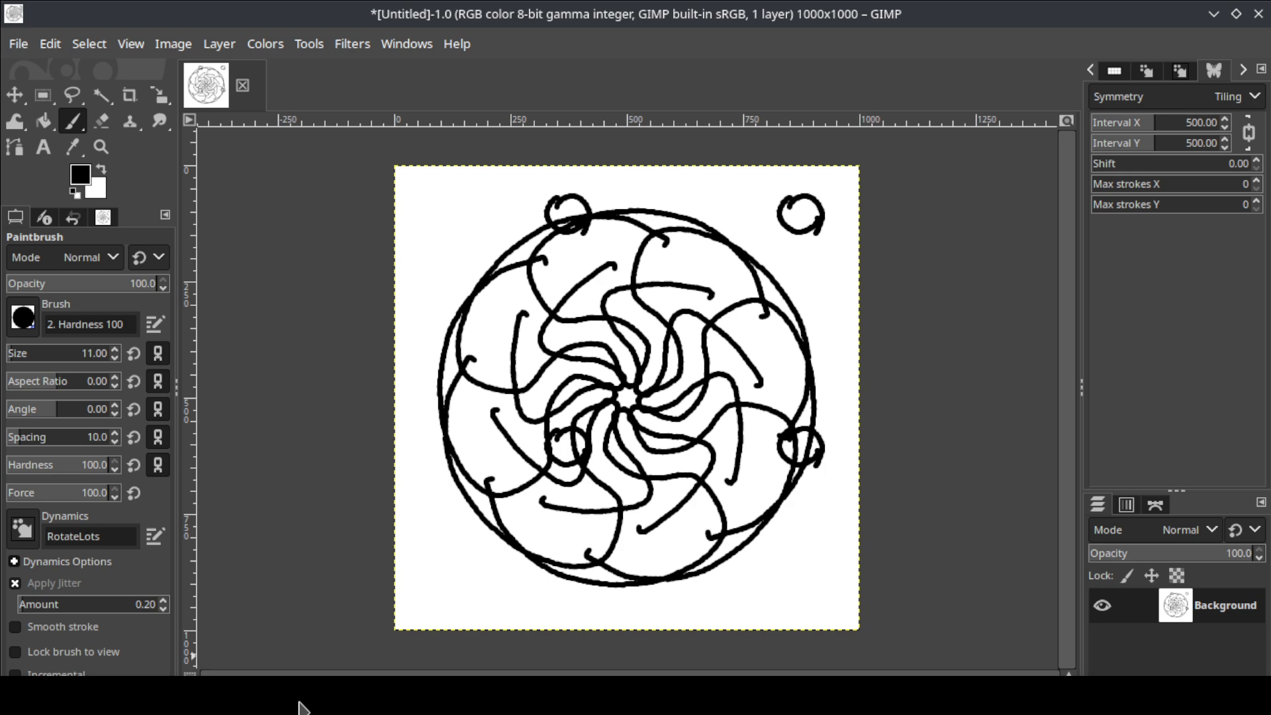
Switch to the OBS Studio window.
mouse_move(289, 707)
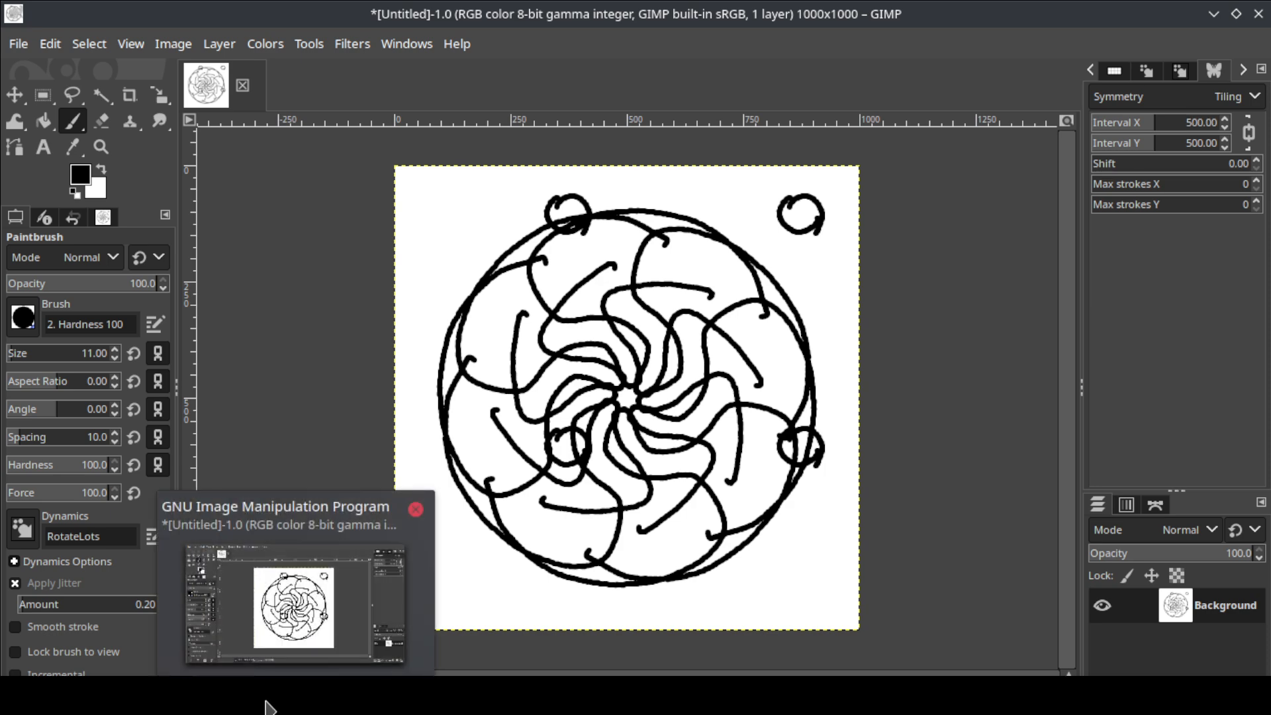
mouse_move(166, 706)
click(340, 706)
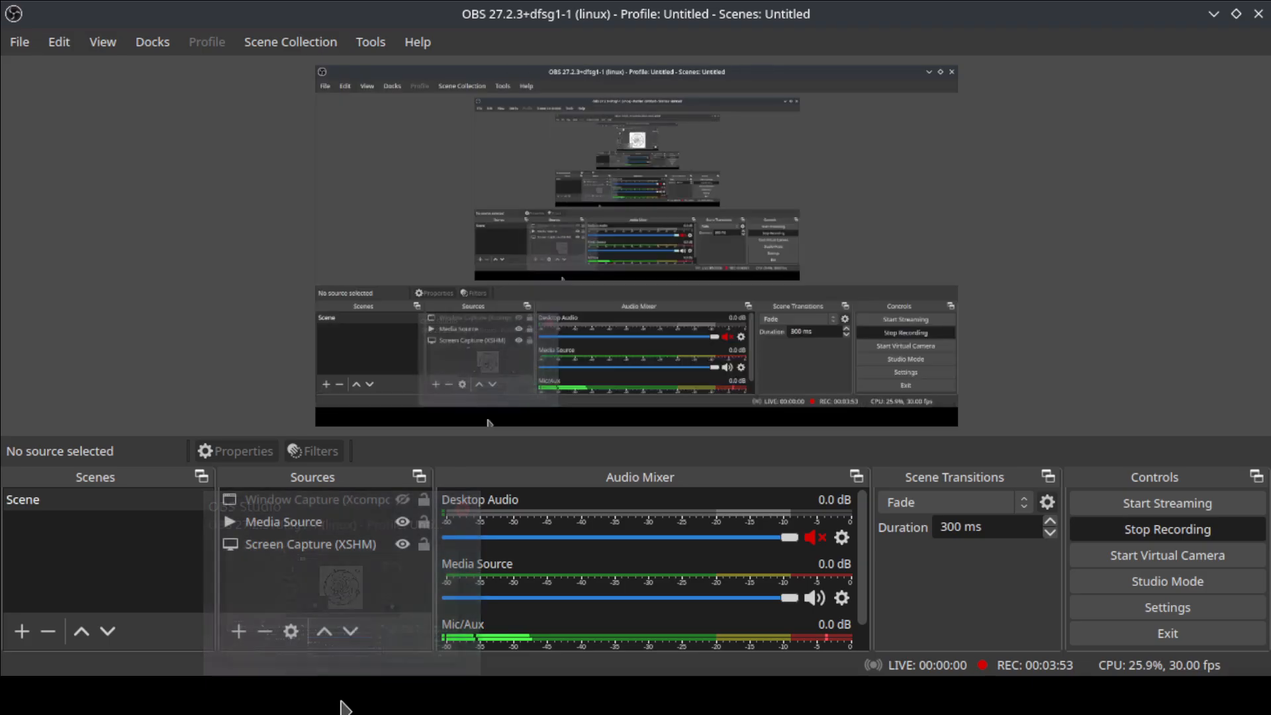